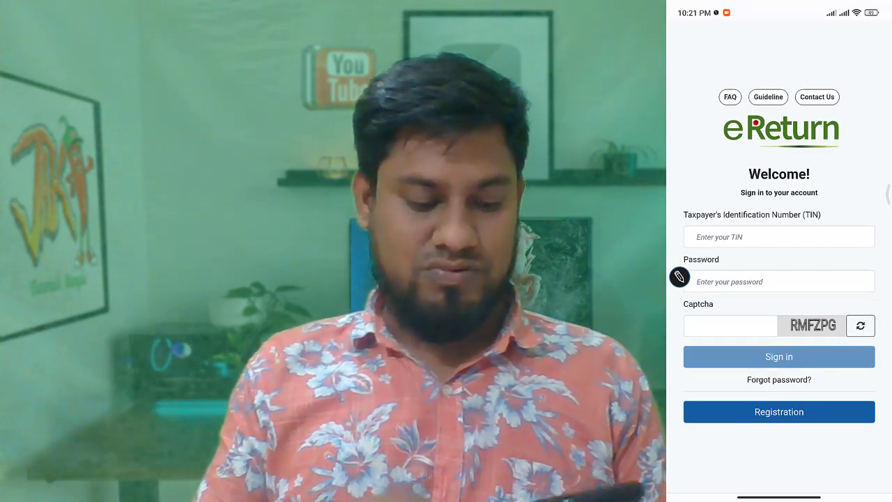
# On the phone's eReturn sign-in screen, go to the new-account Registration page.
pyautogui.click(779, 412)
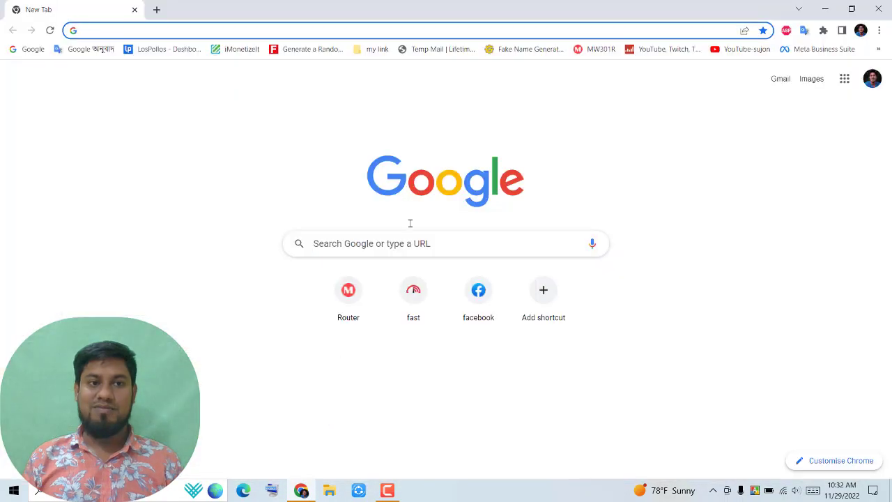
# Search Google for 'e return' and open the NBR e-Return site at etaxnbr.gov.bd.
pyautogui.click(394, 242)
pyautogui.write('e ')
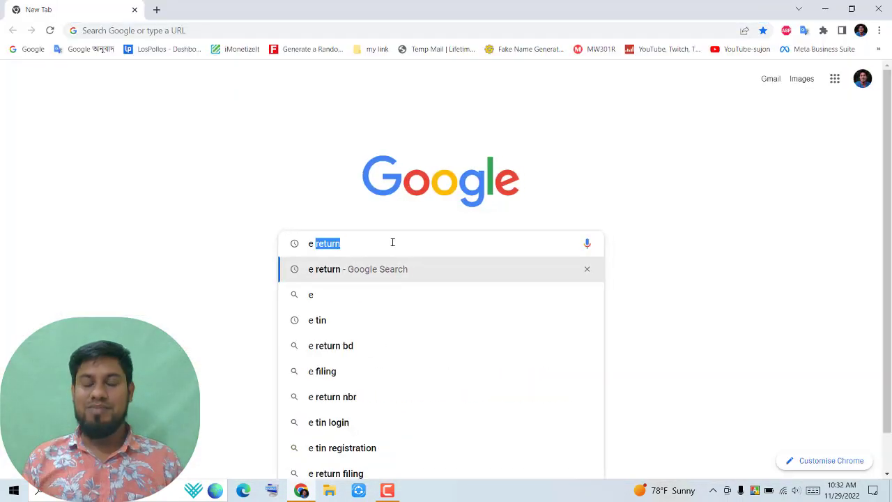
pyautogui.write('rwetur')
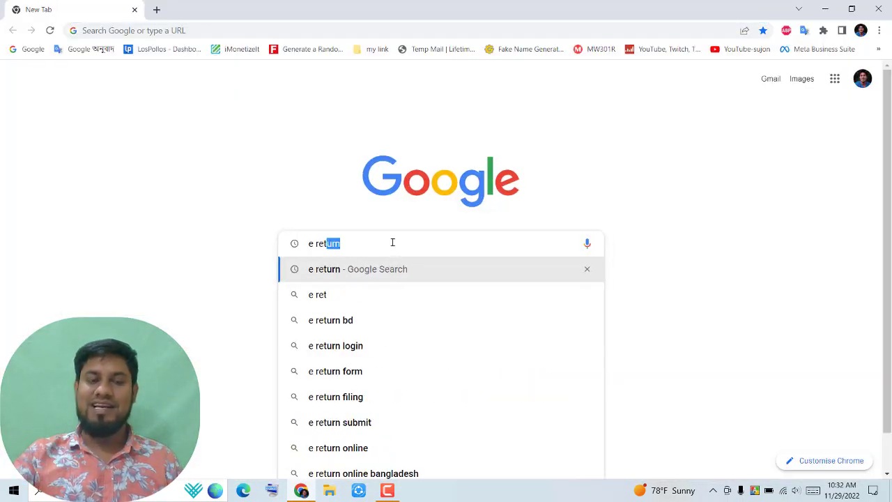
pyautogui.press('Return')
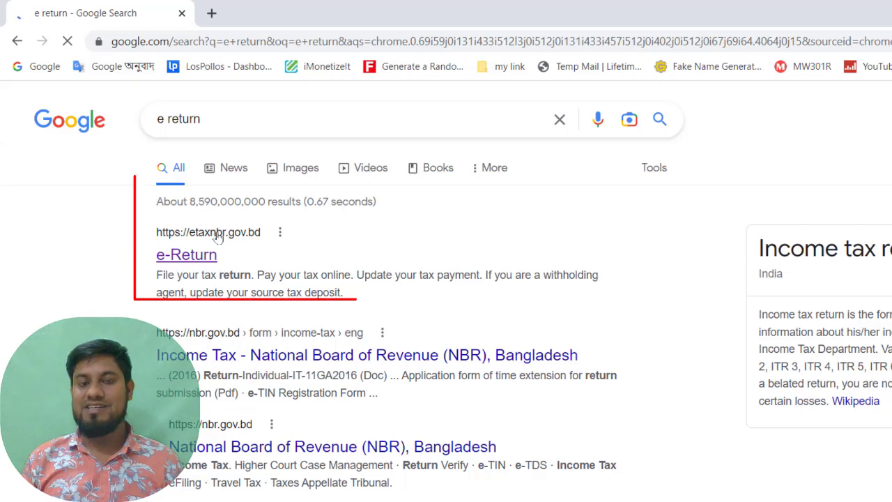
pyautogui.click(218, 237)
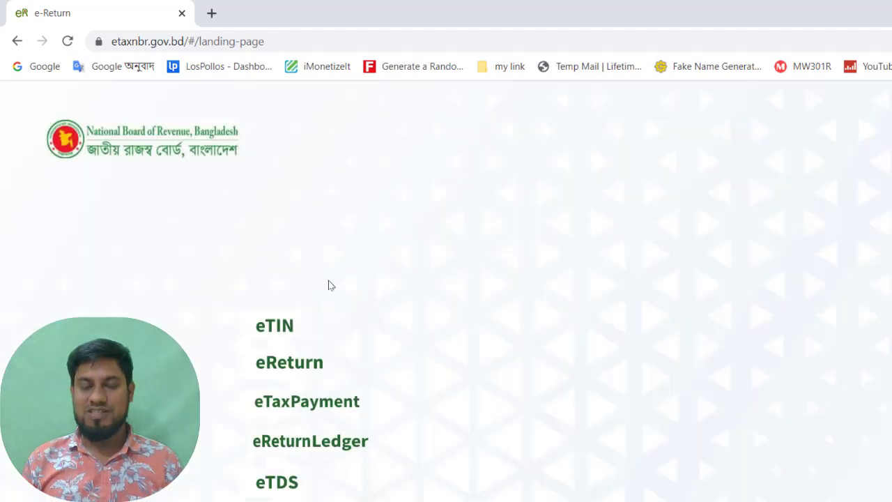
# Open the eReturn sign-in page and paste in the TIN.
pyautogui.click(336, 367)
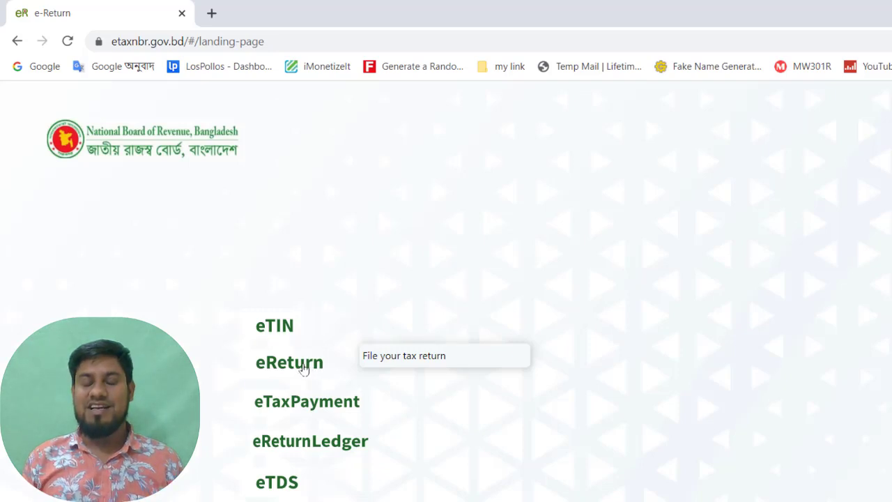
pyautogui.click(302, 368)
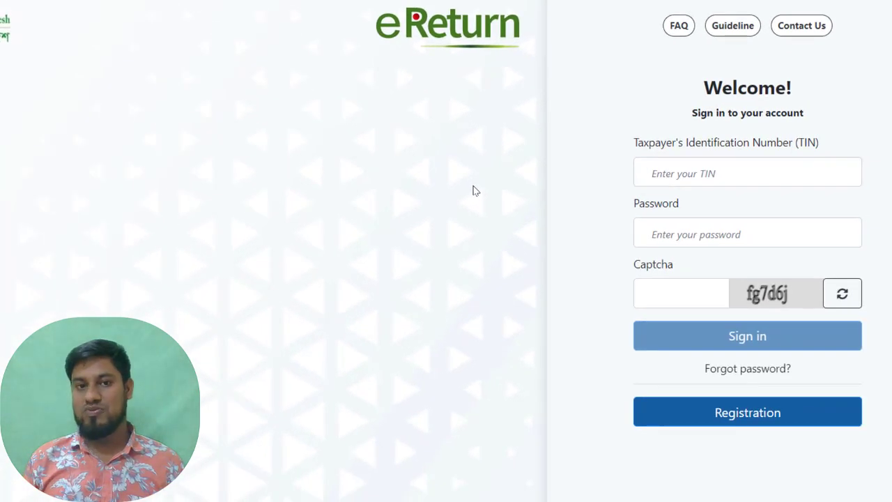
pyautogui.click(671, 171)
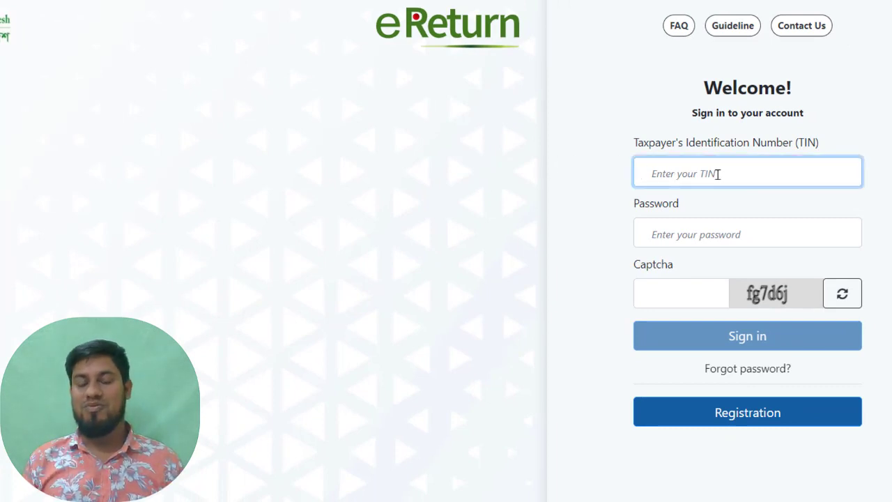
pyautogui.hotkey('ctrl', 'v')
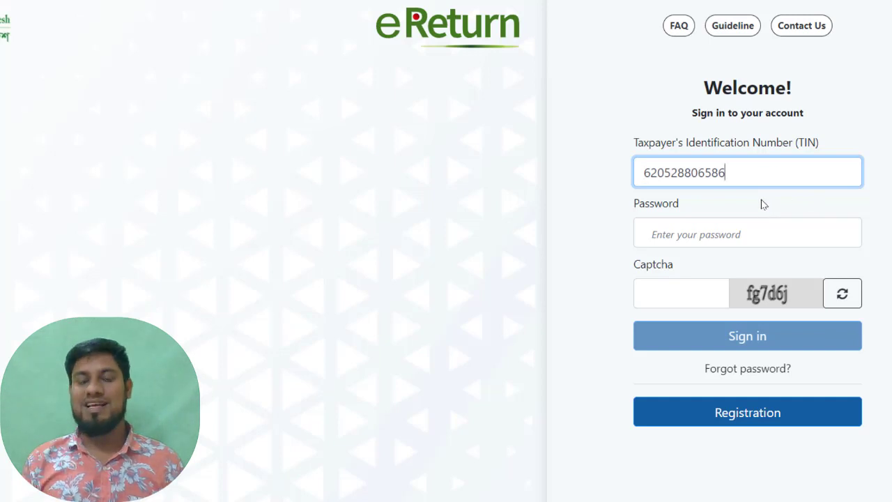
# Fill in the account password and captcha, then switch to the Registration form.
pyautogui.click(700, 230)
pyautogui.hotkey('ctrl', 'v')
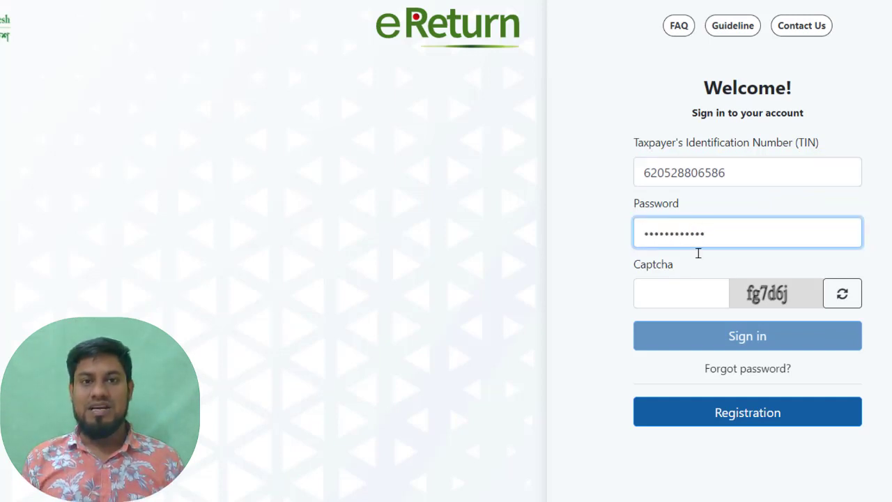
pyautogui.click(669, 286)
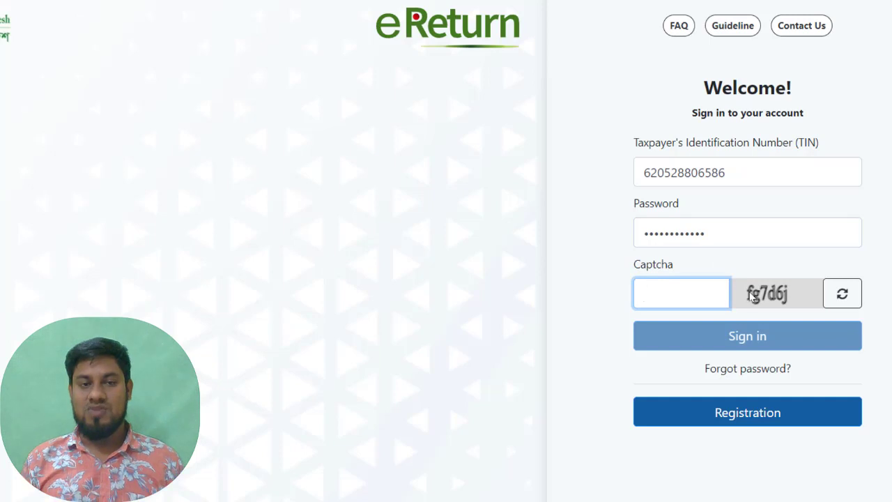
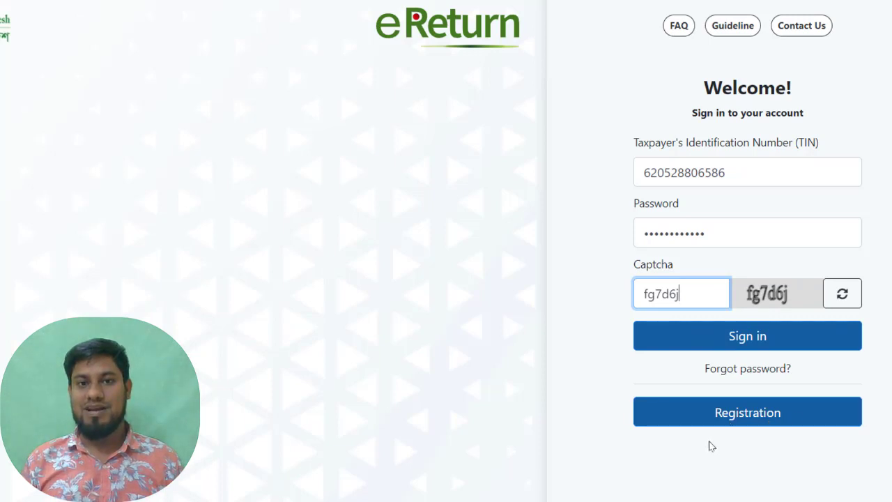
pyautogui.click(771, 416)
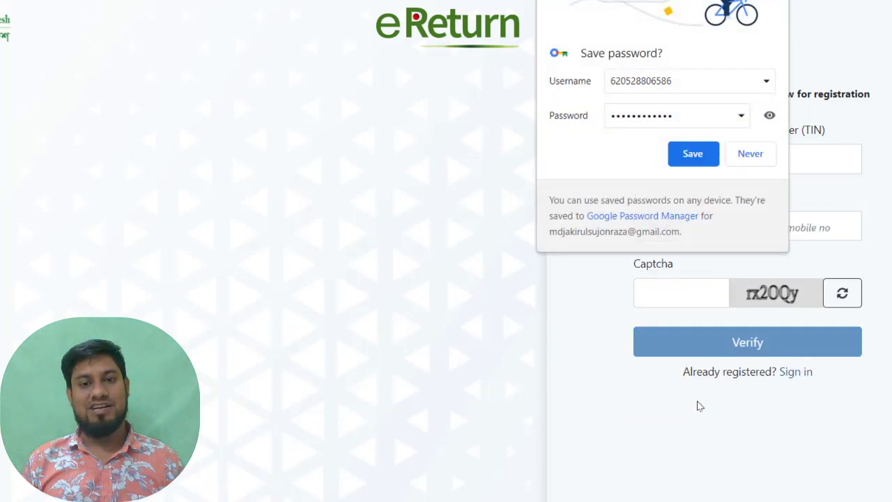
# Decline Chrome's password save and verify Sign Up with the TIN, registered mobile number and captcha.
pyautogui.click(753, 156)
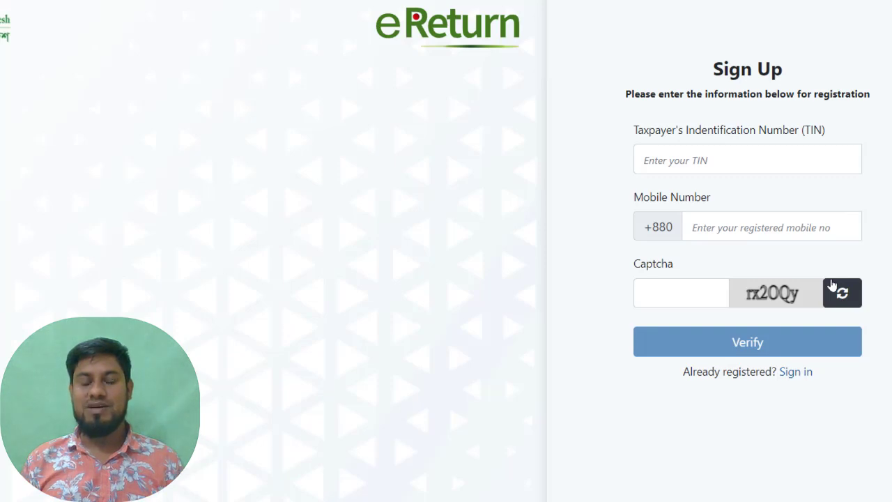
pyautogui.click(718, 163)
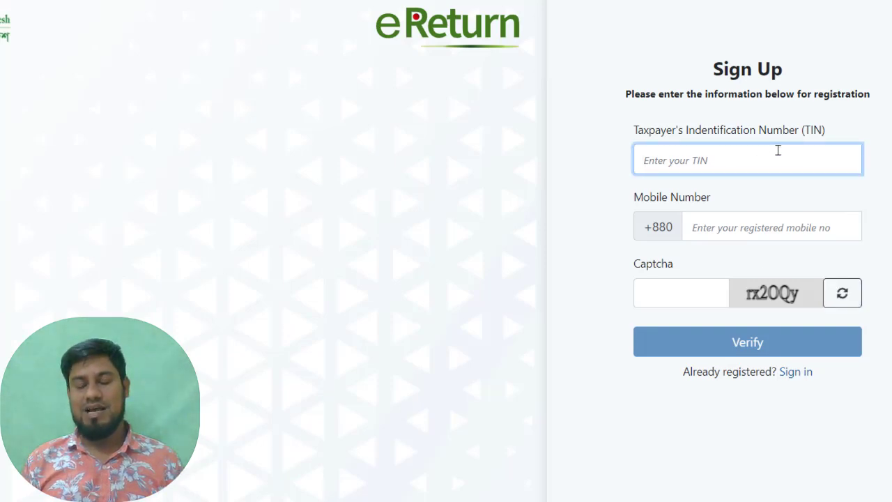
pyautogui.hotkey('ctrl', 'v')
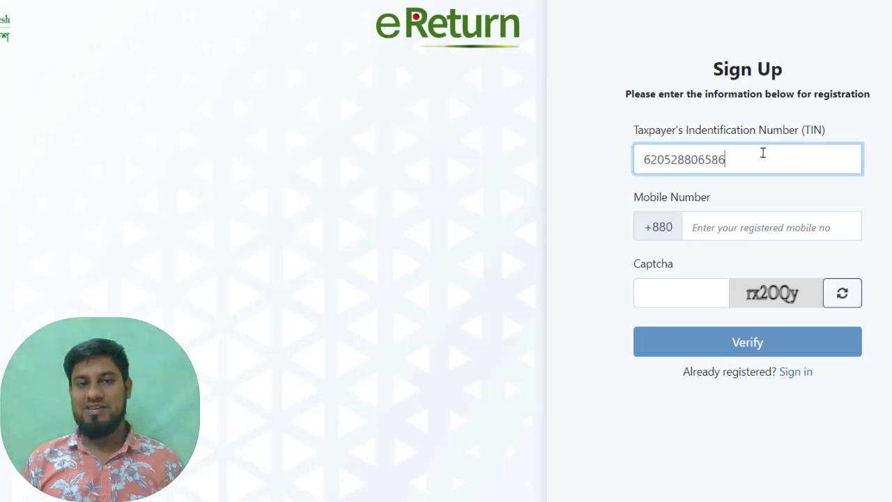
pyautogui.click(759, 229)
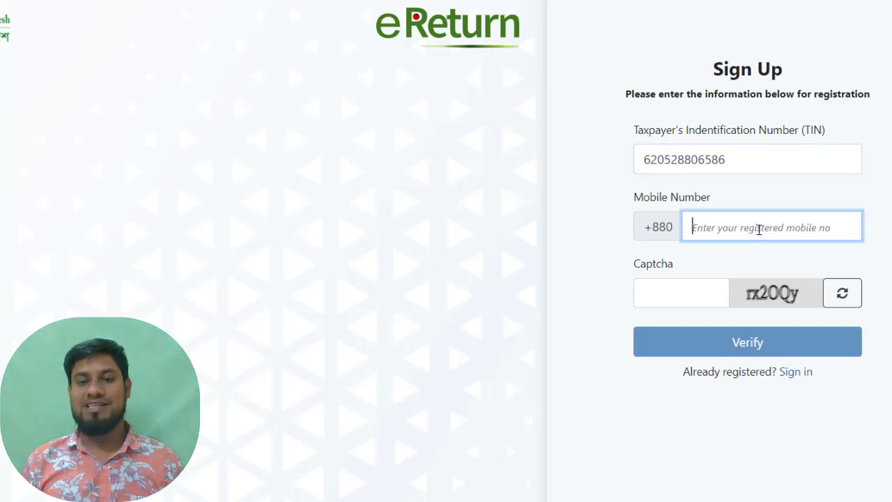
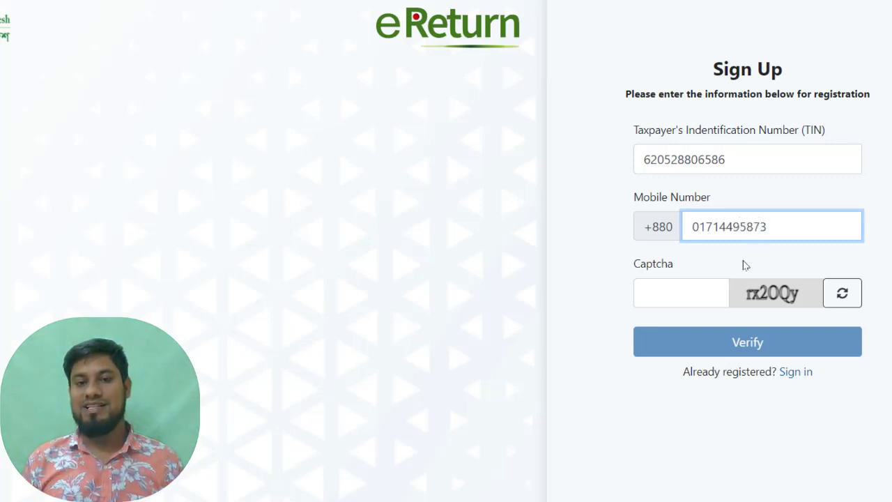
pyautogui.click(698, 295)
pyautogui.write('rx')
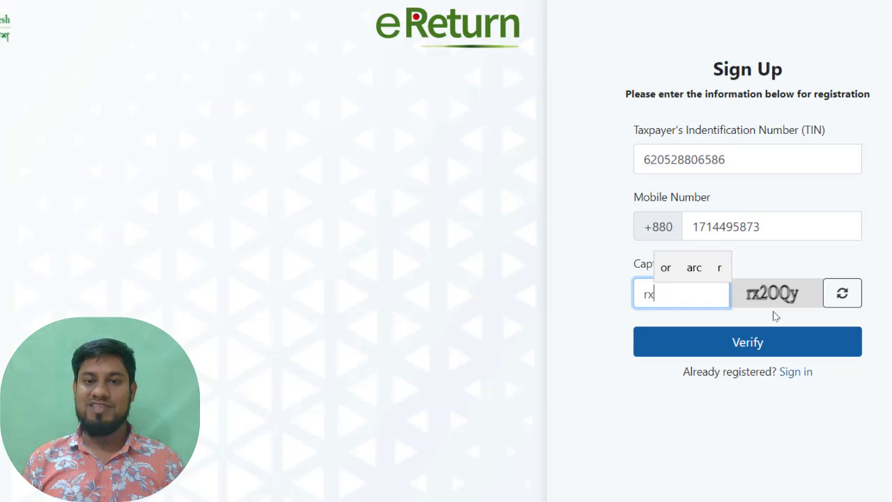
pyautogui.write('2')
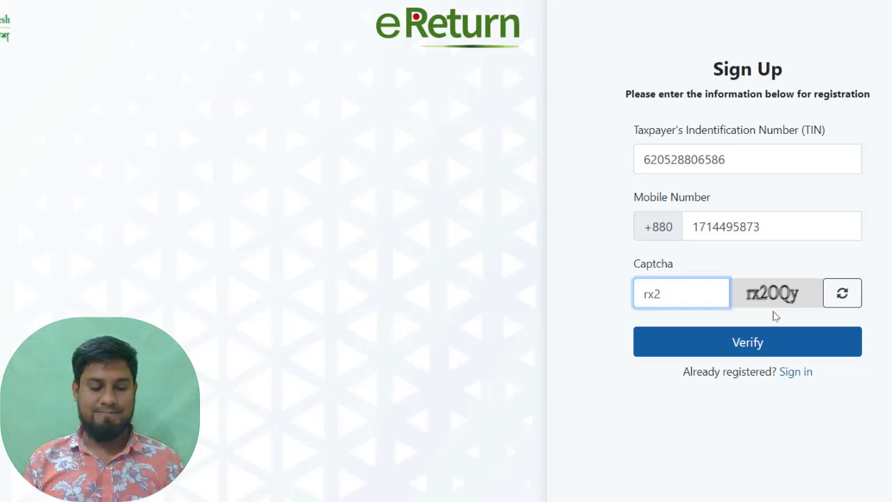
pyautogui.write('oq')
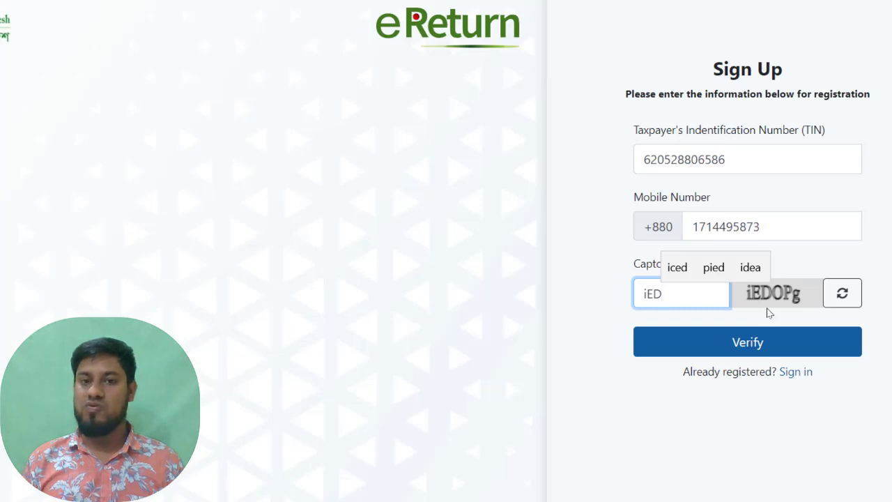
pyautogui.write('O')
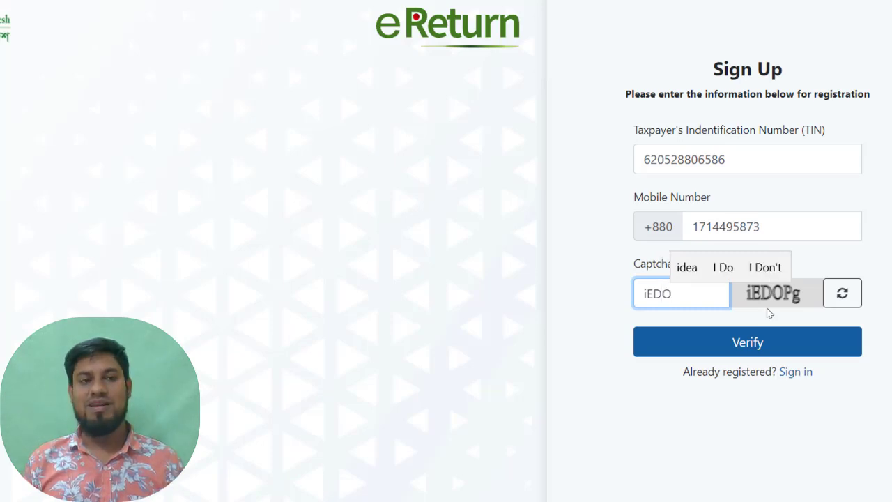
pyautogui.write('P')
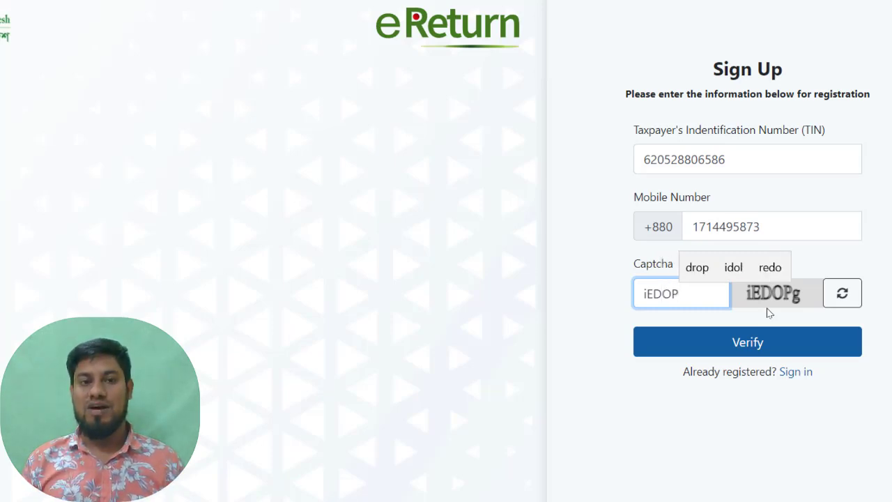
pyautogui.write('g')
pyautogui.click(740, 341)
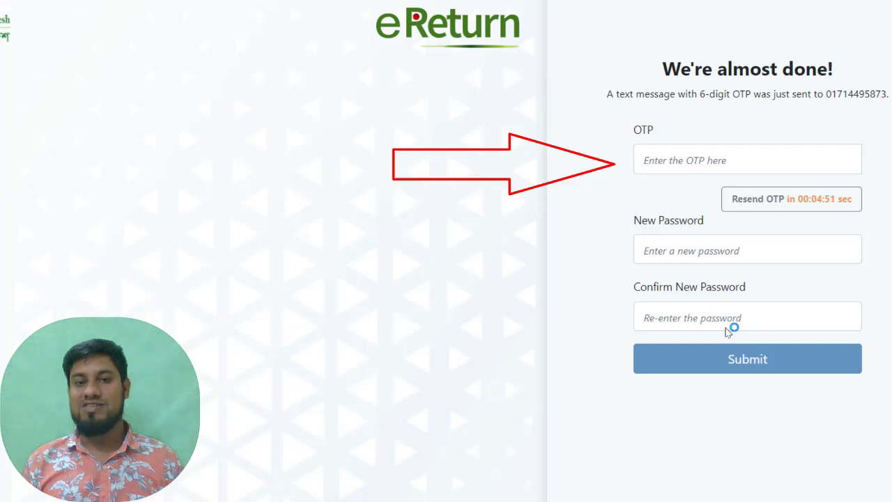
# Enter the six-digit OTP texted to the registered mobile number.
pyautogui.click(695, 159)
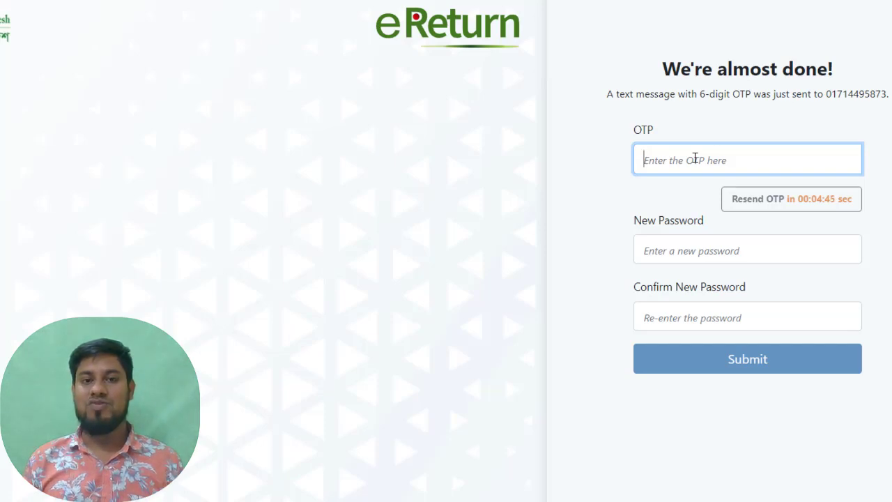
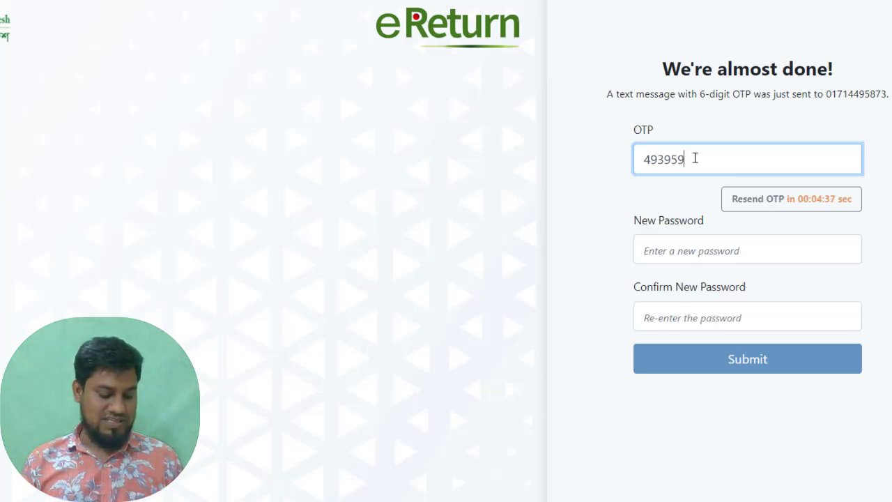
pyautogui.click(691, 251)
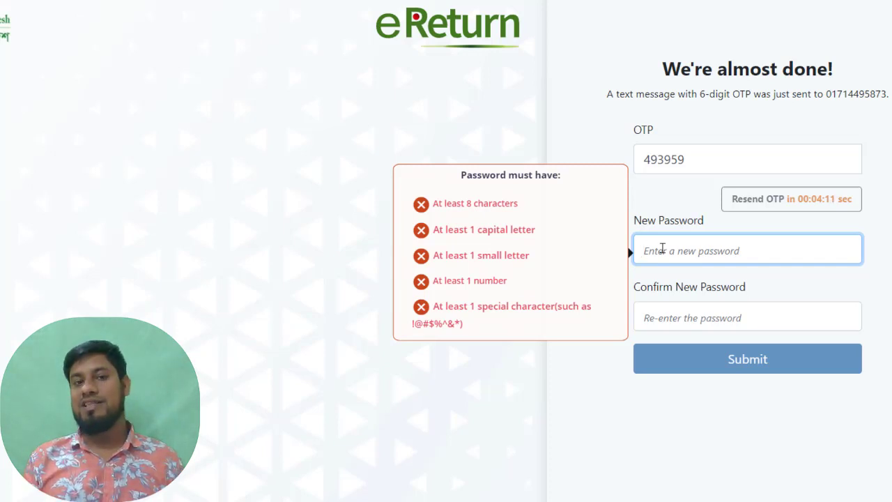
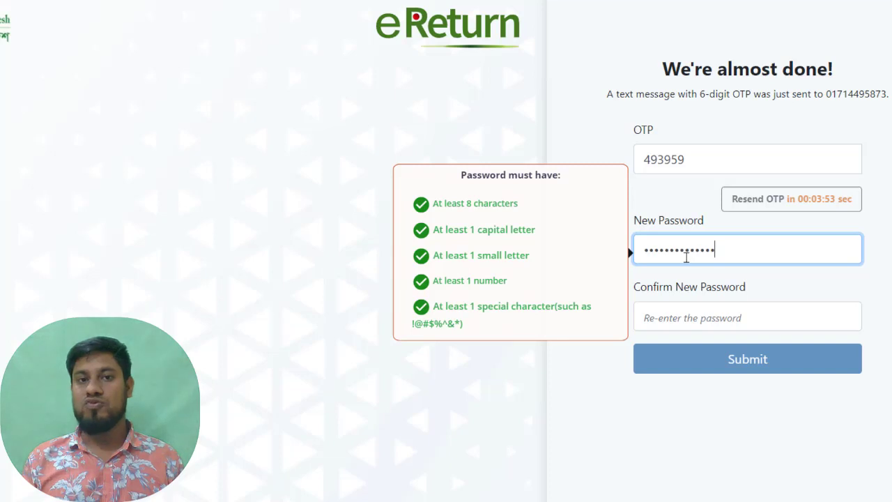
# Type a rule-compliant new password and make Confirm New Password match it.
pyautogui.moveTo(731, 253); pyautogui.dragTo(551, 257)
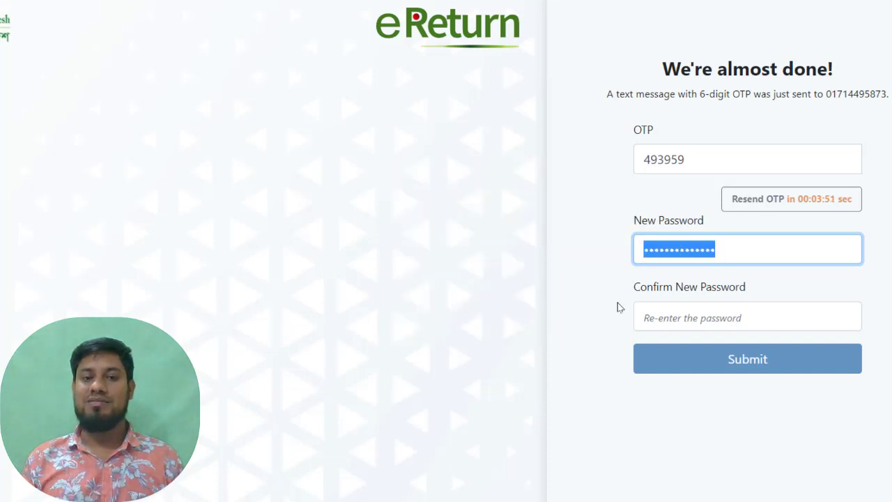
pyautogui.click(648, 314)
pyautogui.hotkey('ctrl', 'v')
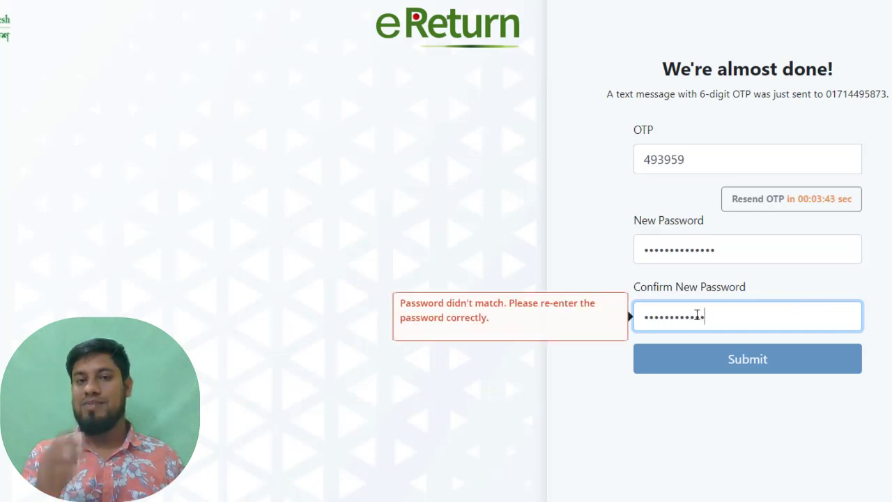
pyautogui.click(774, 272)
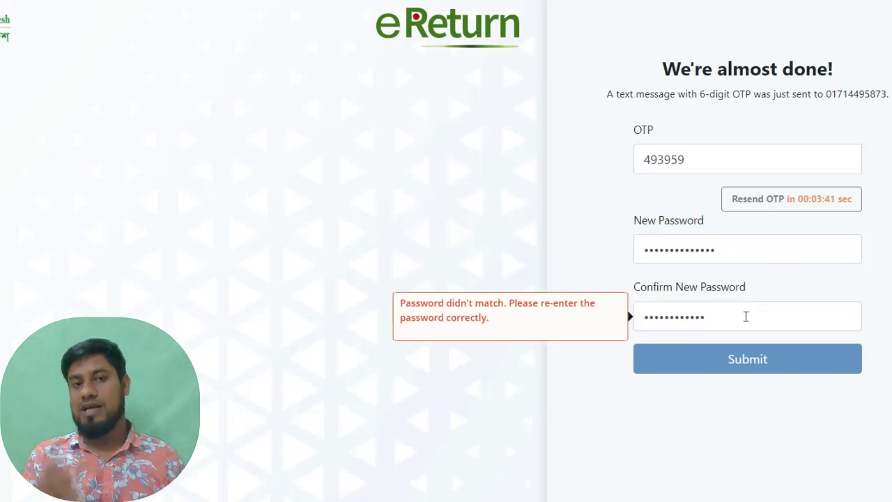
pyautogui.moveTo(746, 316); pyautogui.dragTo(575, 312)
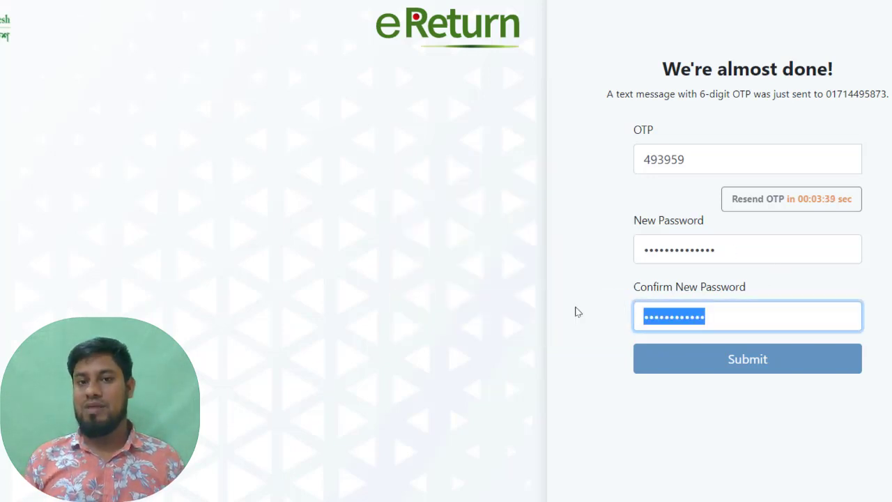
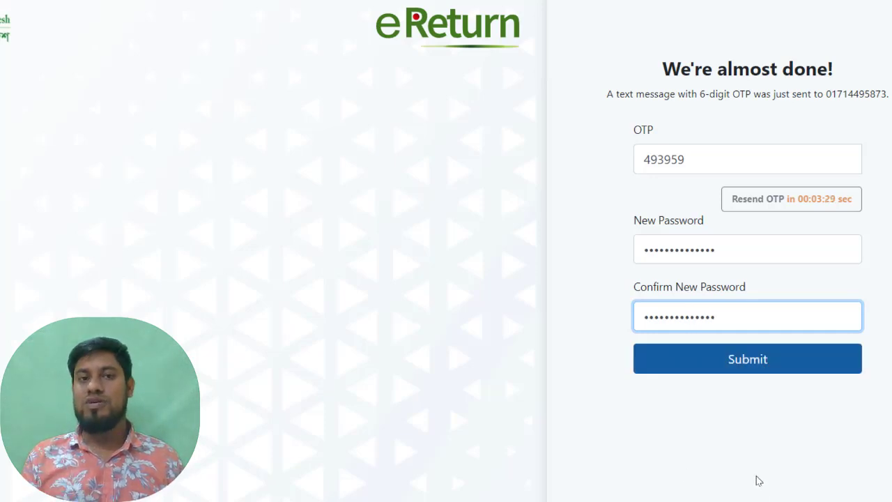
pyautogui.click(759, 481)
# Submit the OTP and new password to finish registration, then continue to sign-in.
pyautogui.moveTo(663, 242)
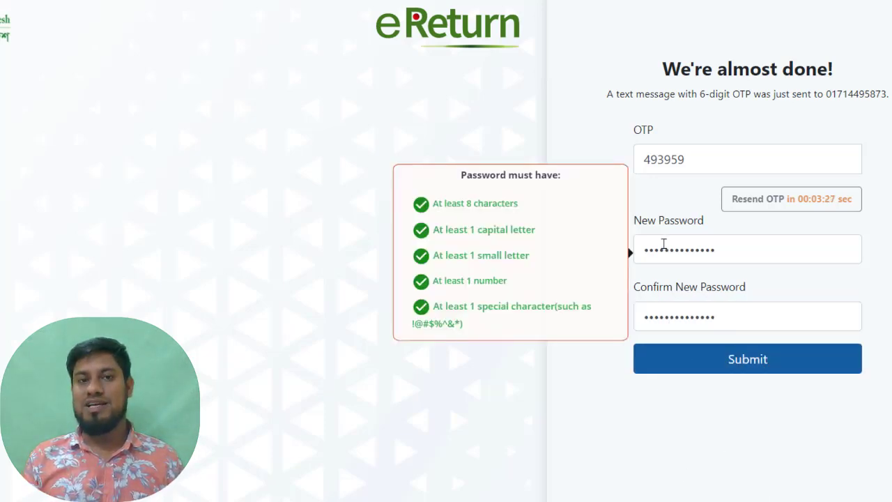
pyautogui.click(762, 363)
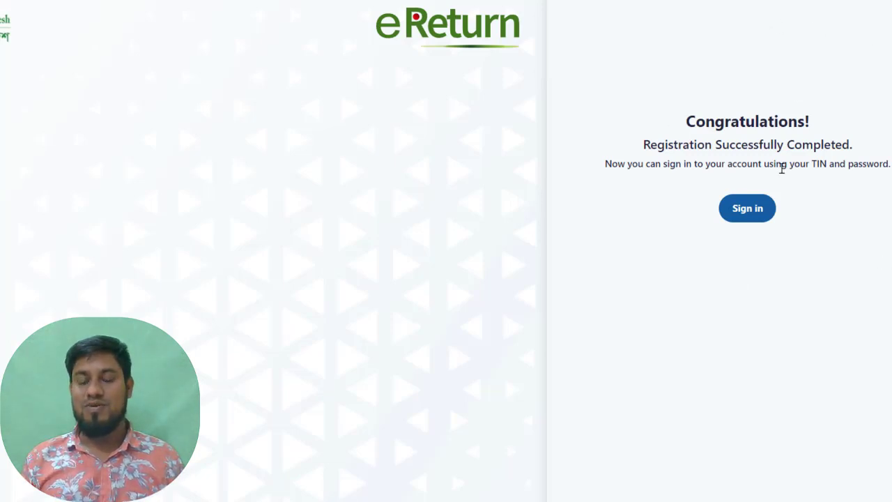
pyautogui.click(754, 211)
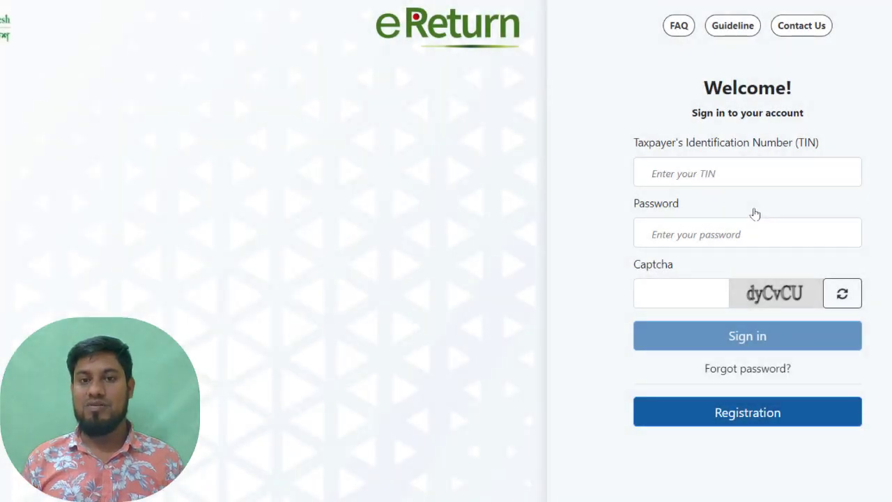
# Sign in with the pasted TIN, the new account password and the captcha.
pyautogui.click(720, 175)
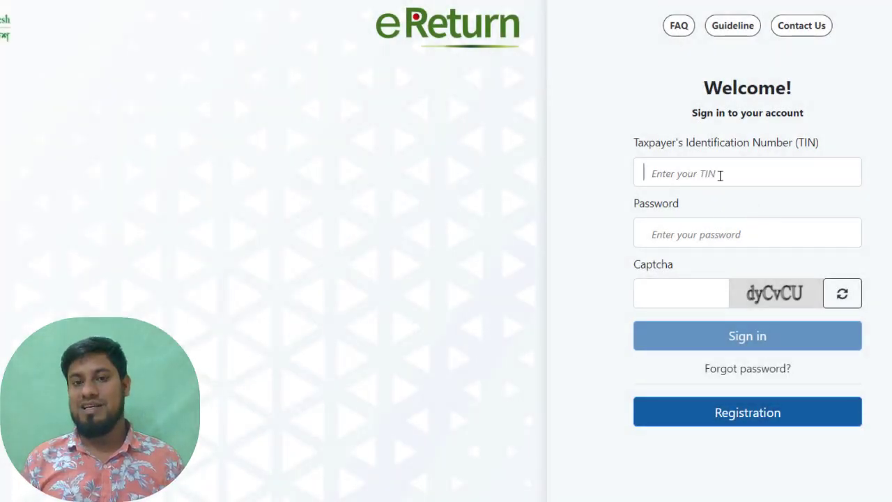
pyautogui.rightClick(721, 175)
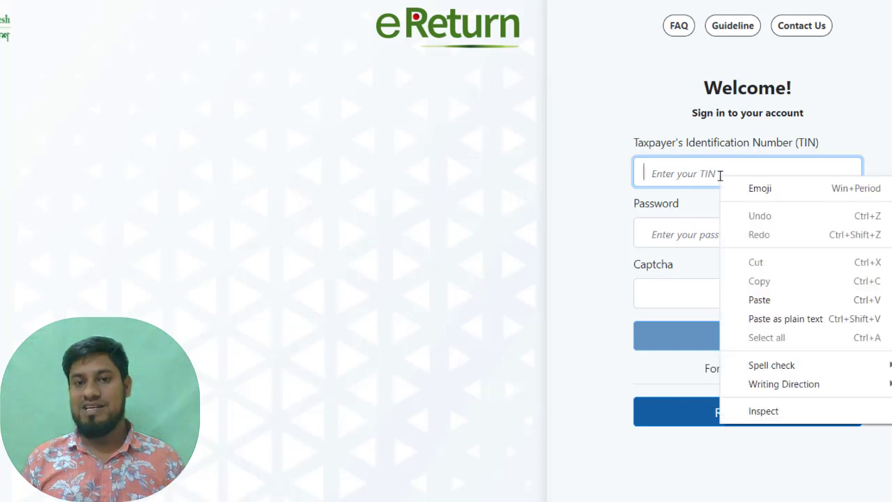
pyautogui.click(779, 300)
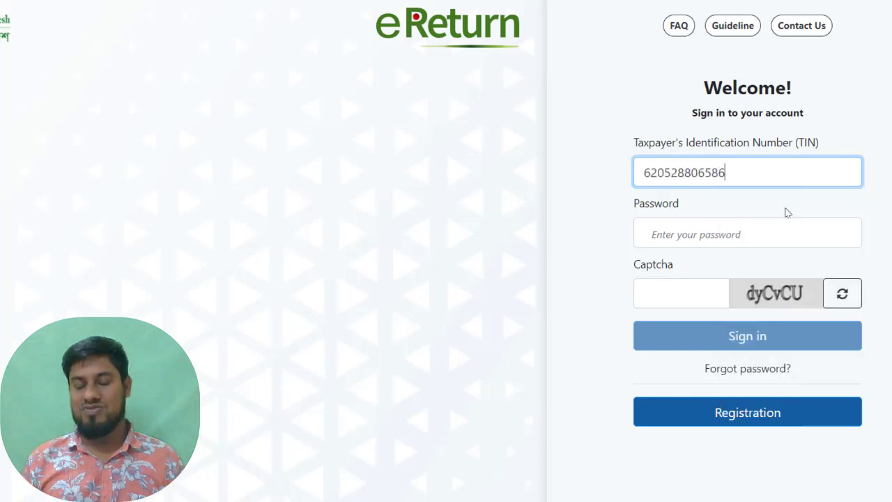
pyautogui.click(708, 233)
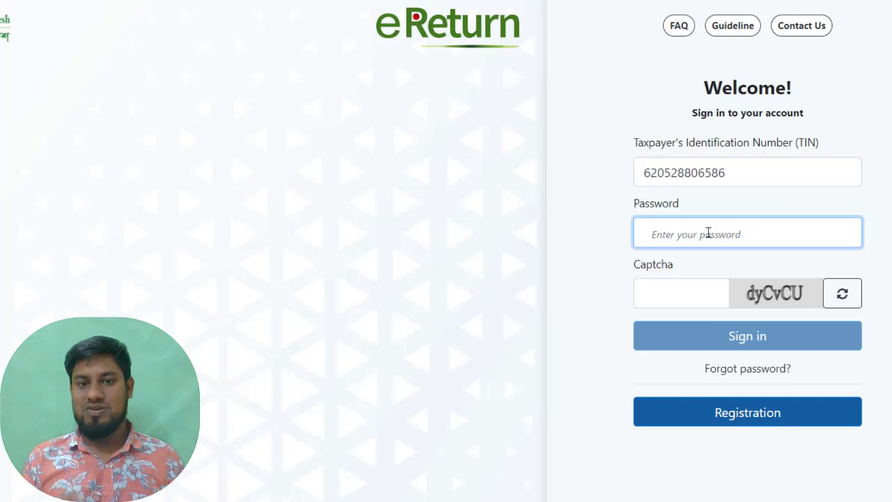
pyautogui.write('•••')
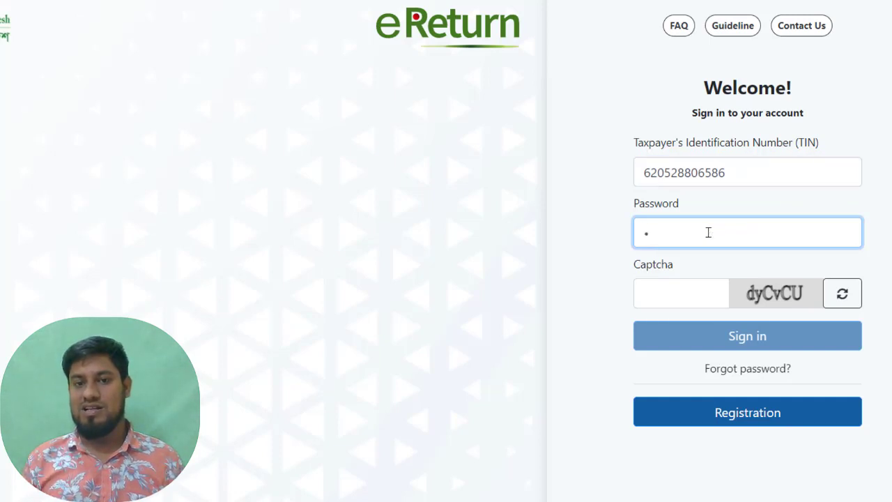
pyautogui.write('••••')
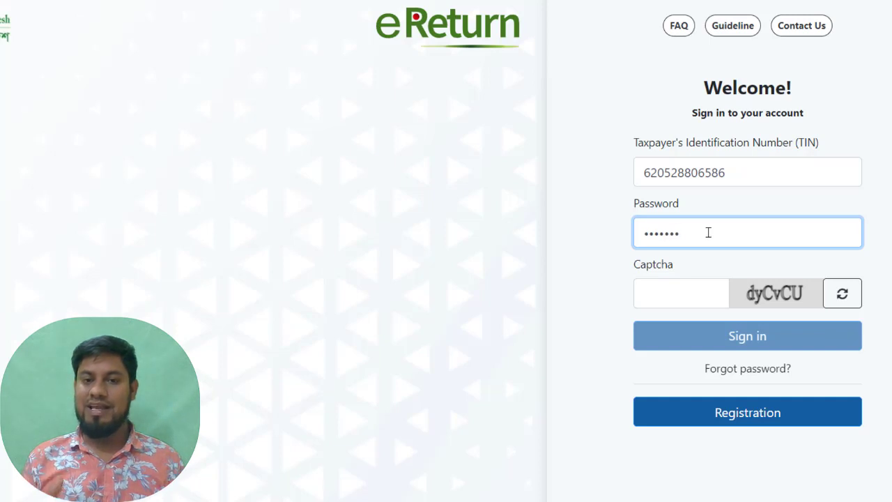
pyautogui.write('•')
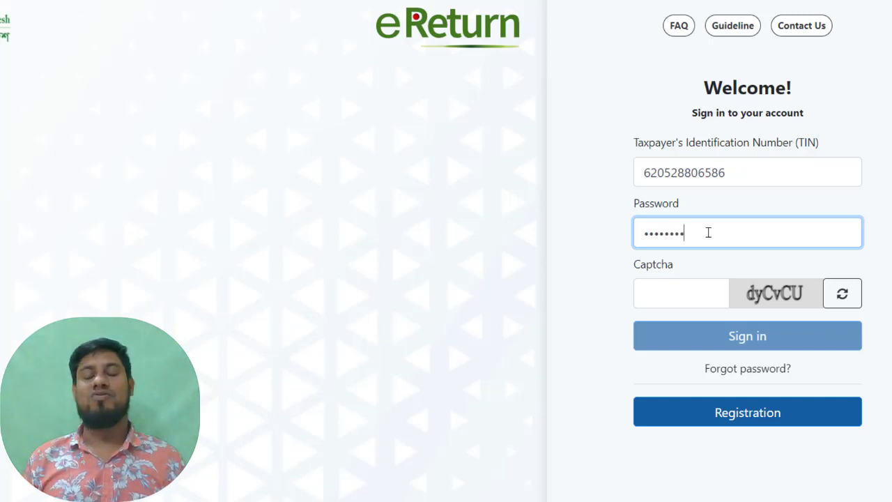
pyautogui.write('••••••')
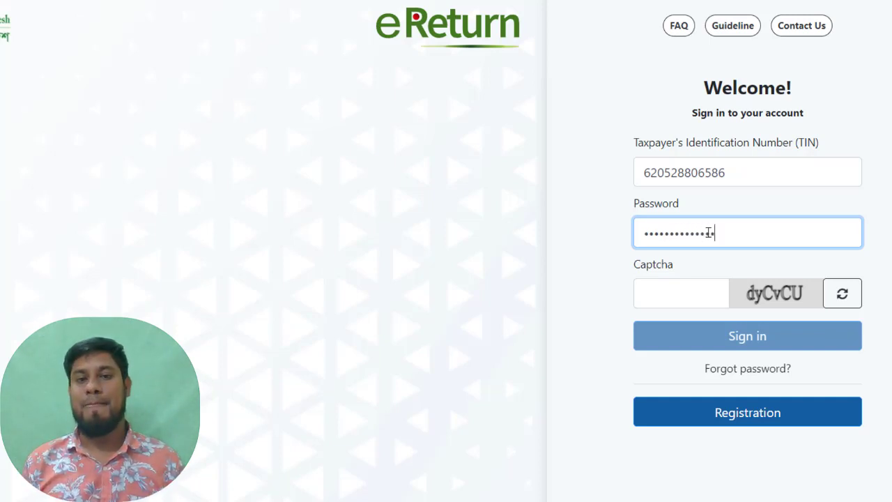
pyautogui.click(681, 289)
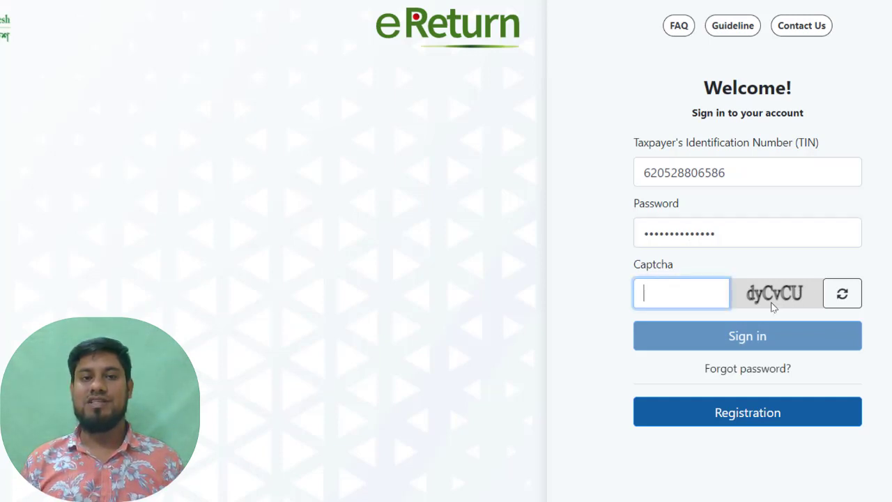
pyautogui.write('dy')
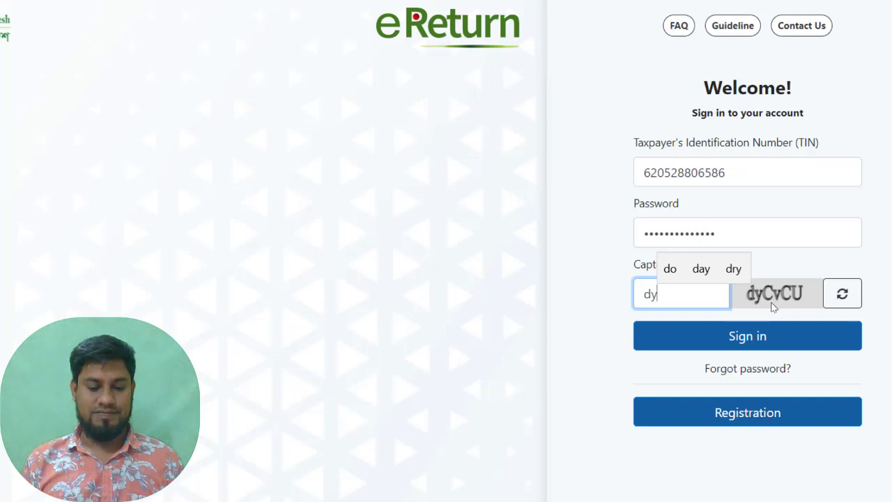
pyautogui.write('C')
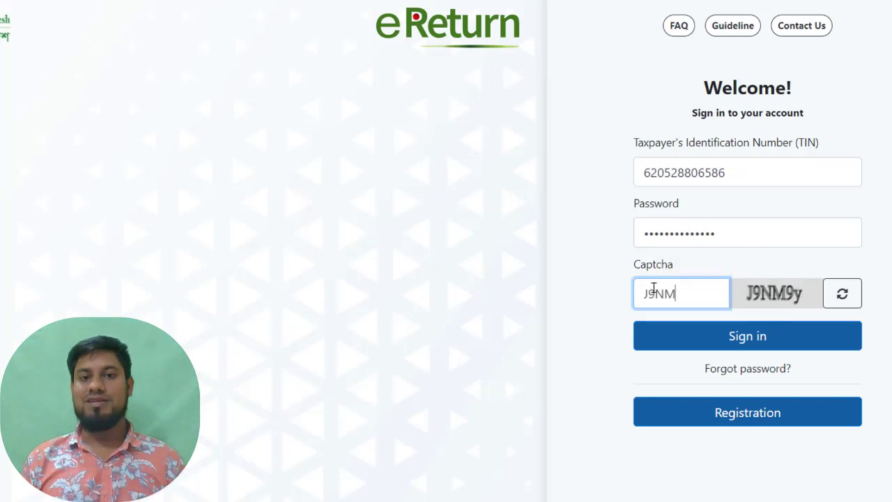
pyautogui.write('9y')
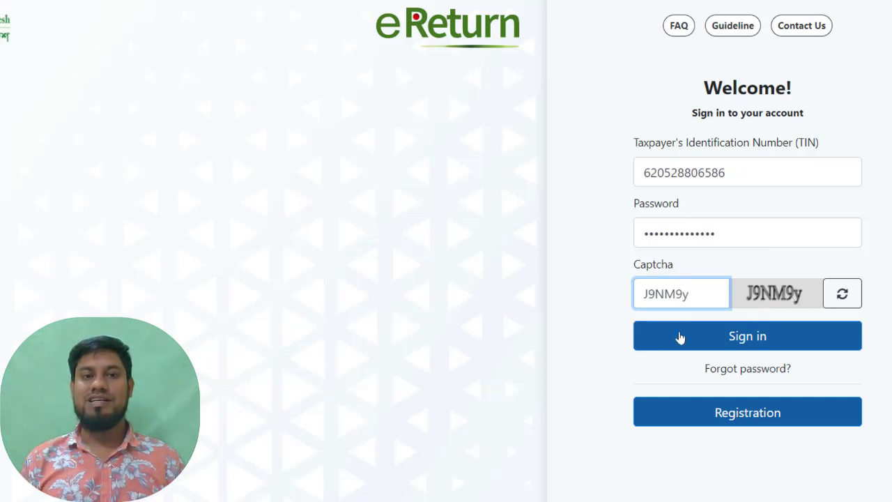
pyautogui.click(779, 336)
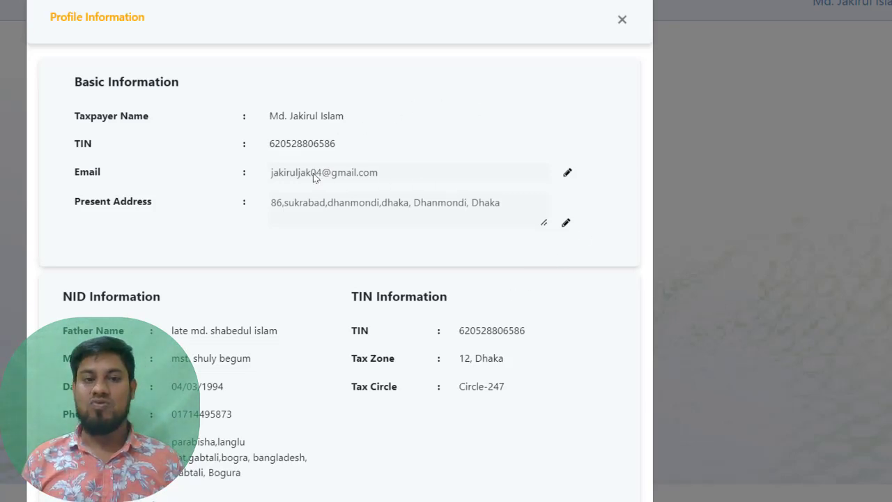
# Review the Profile Information (Tax Zone 12, Dhaka) and save it with Save & Continue.
pyautogui.scroll(-2, 313, 176)
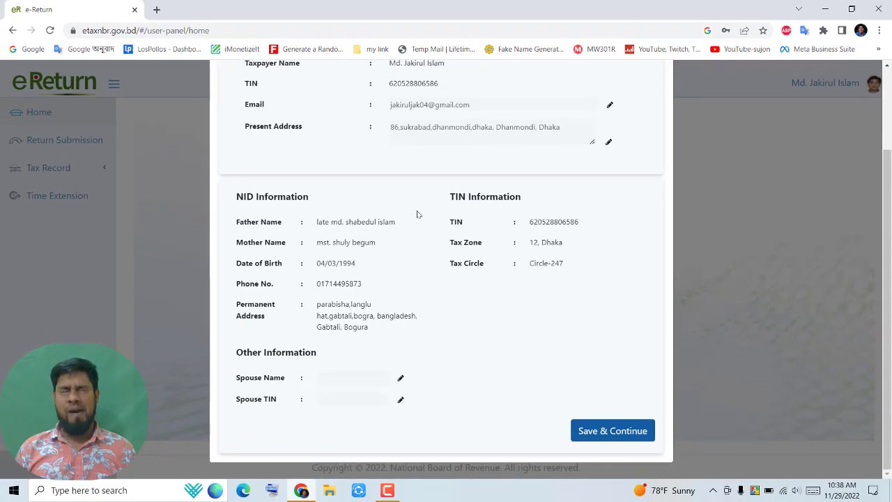
pyautogui.scroll(2, 495, 278)
pyautogui.scroll(-2, 495, 278)
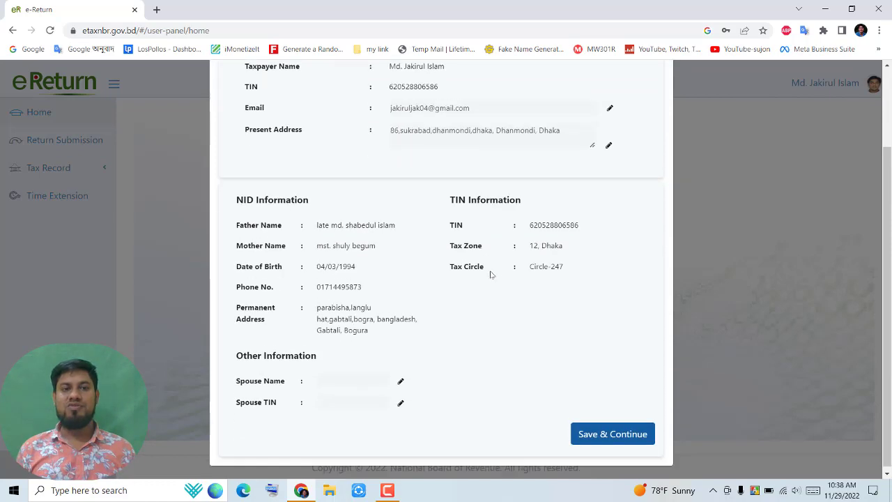
pyautogui.click(624, 429)
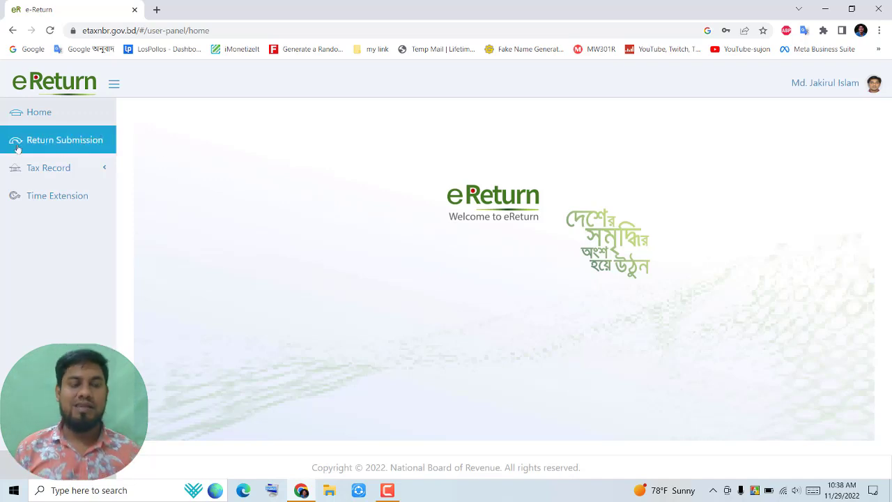
# Start a Return Submission for 2022-2023 with the Universal Self scheme and Salaries ticked.
pyautogui.click(46, 143)
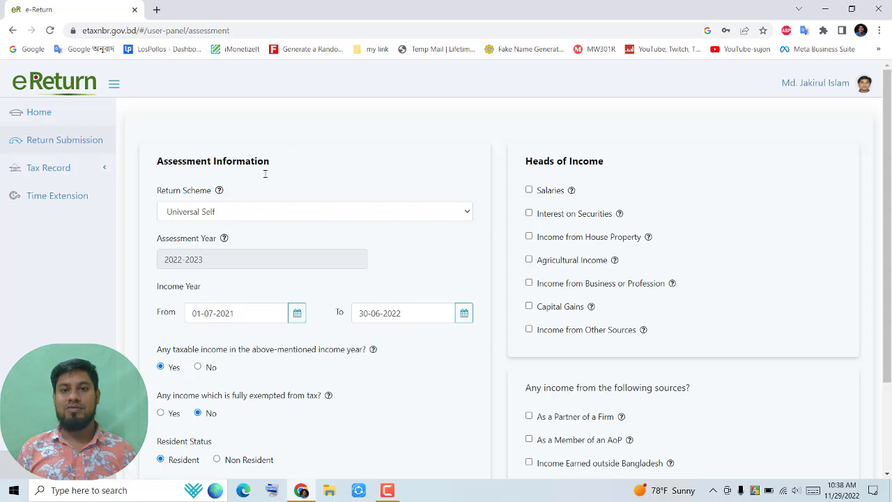
pyautogui.click(362, 216)
pyautogui.click(362, 216)
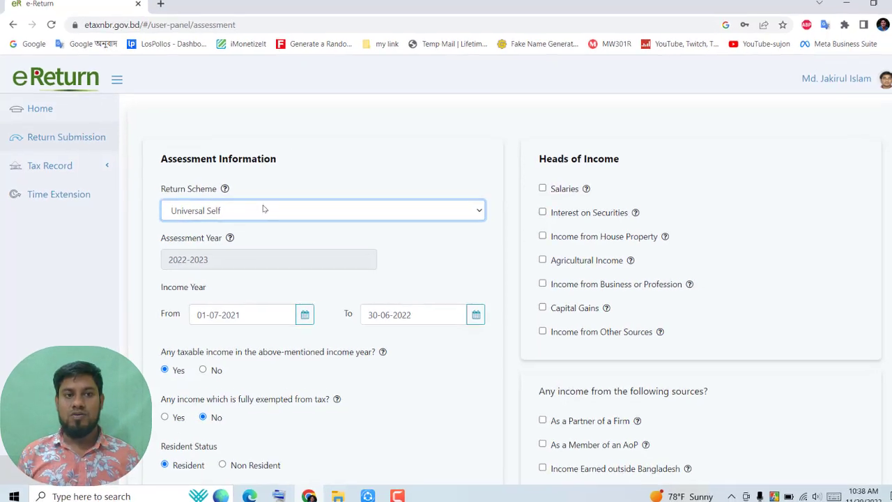
pyautogui.scroll(-2, 284, 197)
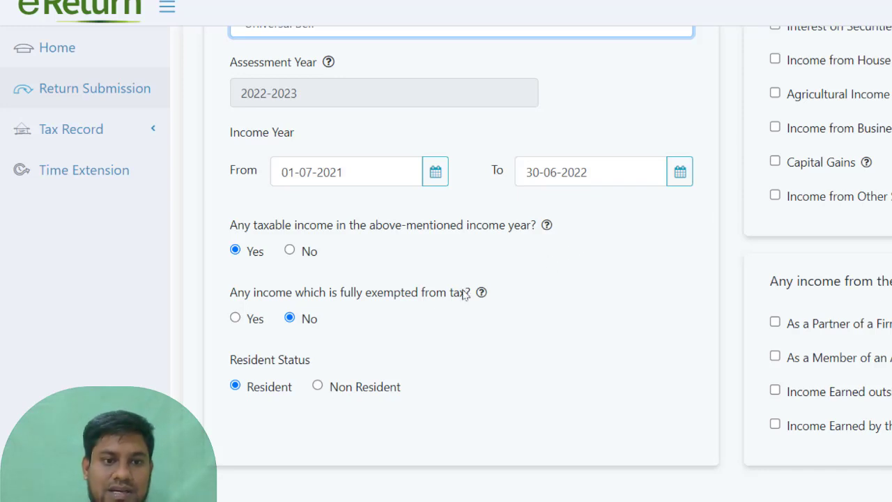
pyautogui.scroll(2, 575, 278)
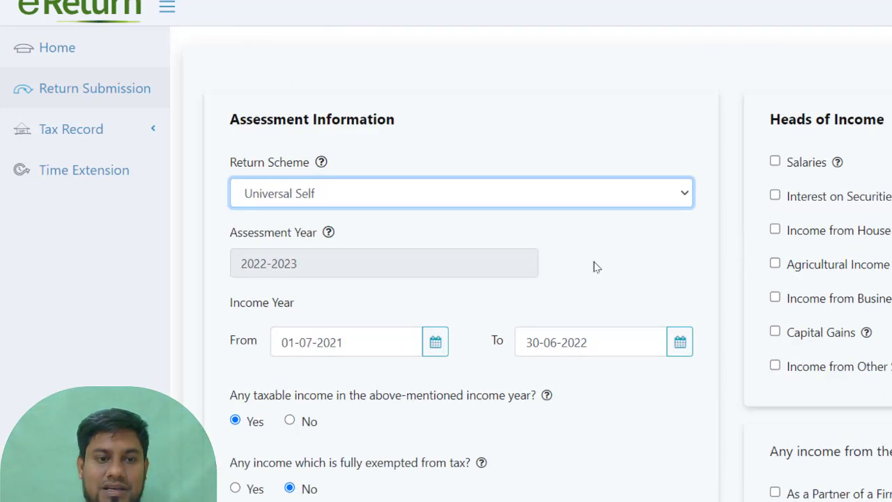
pyautogui.click(774, 163)
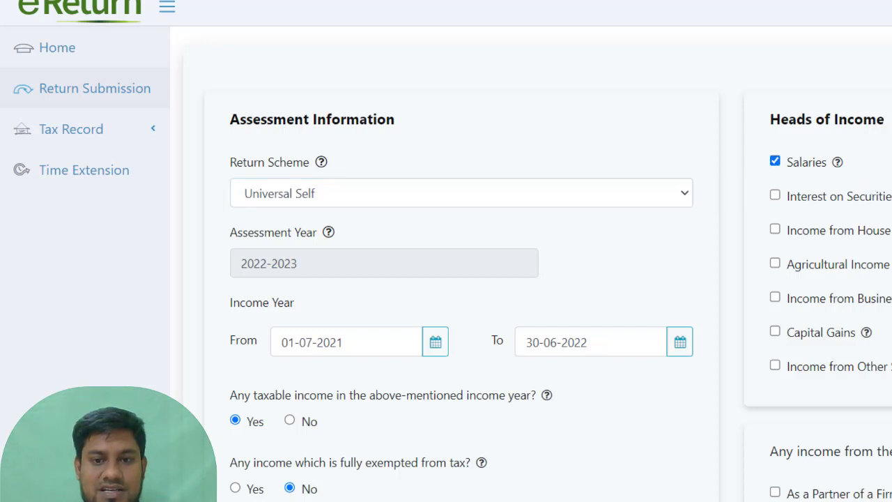
pyautogui.scroll(-2, 869, 187)
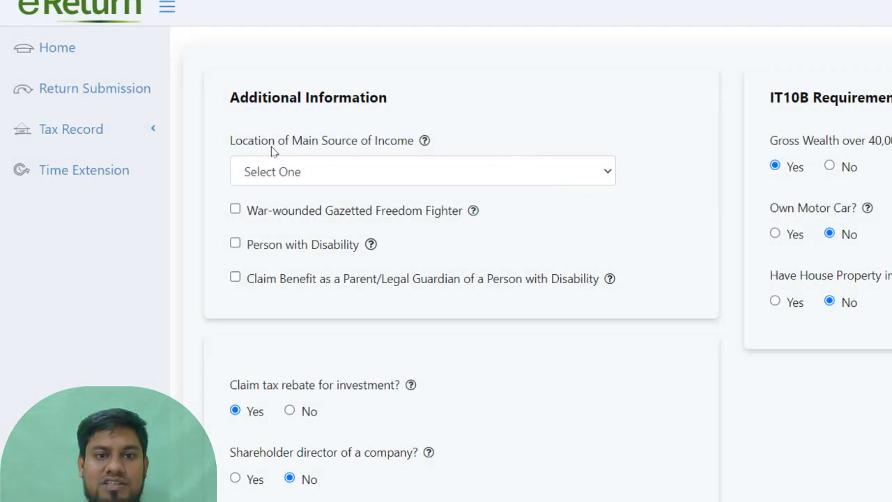
# Set Location of Main Source of Income to Any Other Area.
pyautogui.click(547, 181)
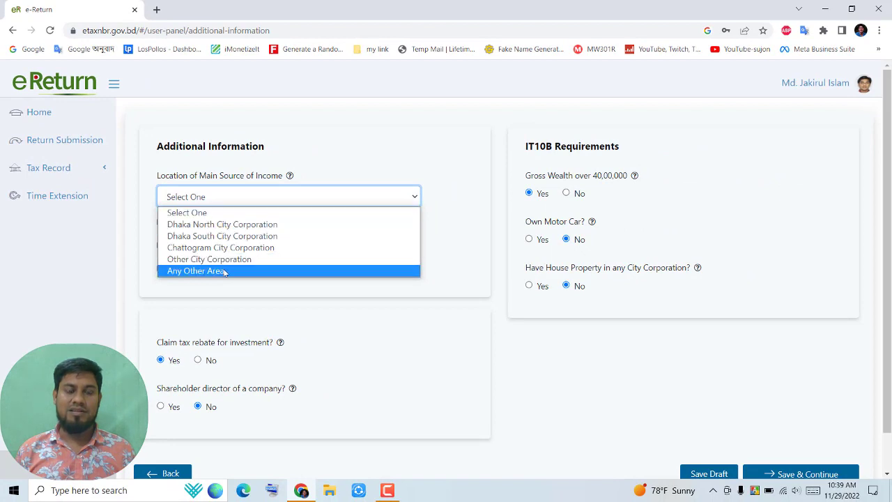
pyautogui.click(225, 270)
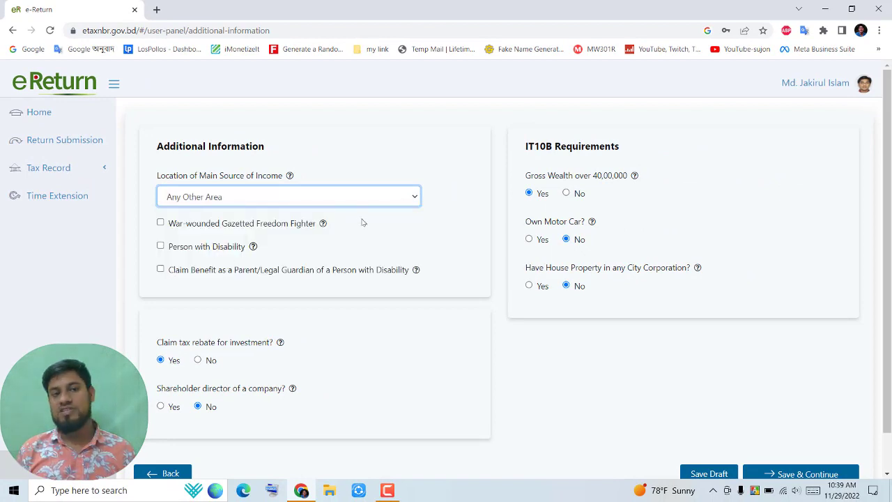
pyautogui.scroll(-1, 361, 223)
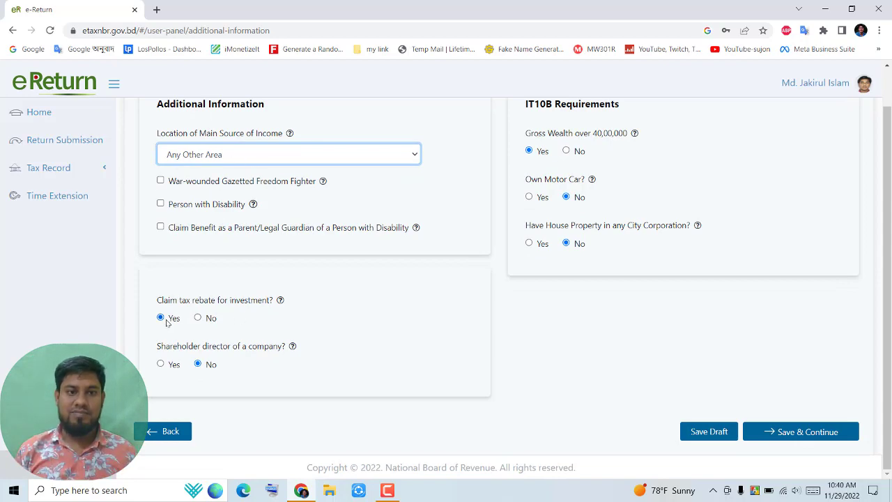
# Answer No to tax rebate, confirming data removal, and No to Gross Wealth, then save.
pyautogui.click(198, 317)
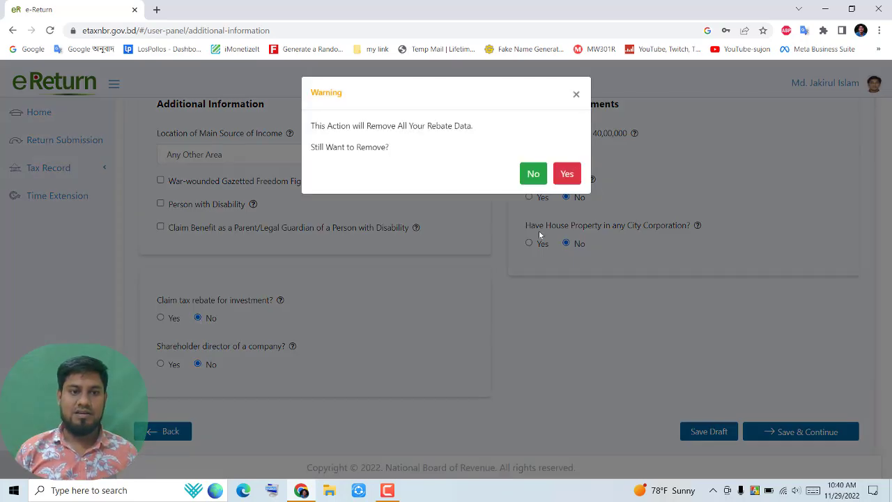
pyautogui.click(566, 174)
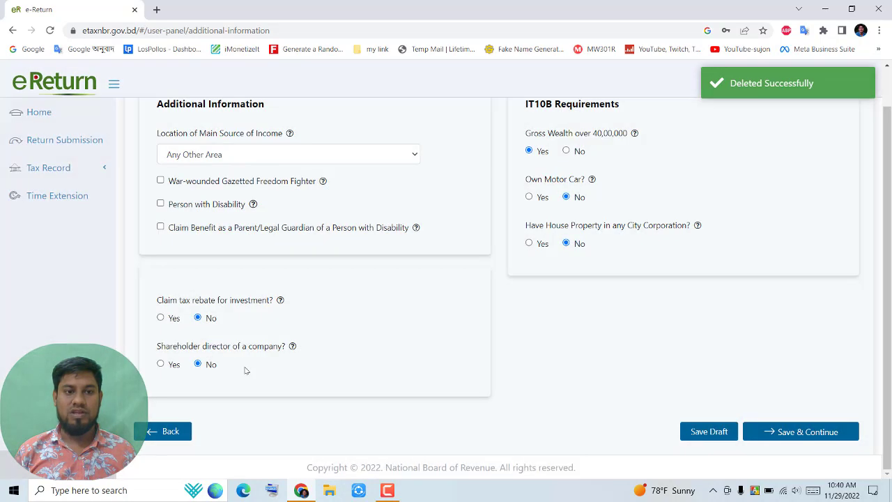
pyautogui.scroll(1, 442, 317)
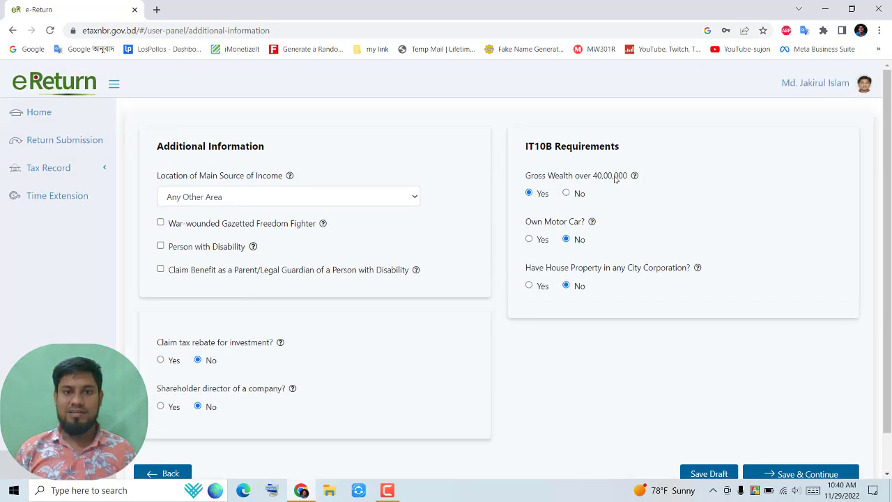
pyautogui.click(567, 193)
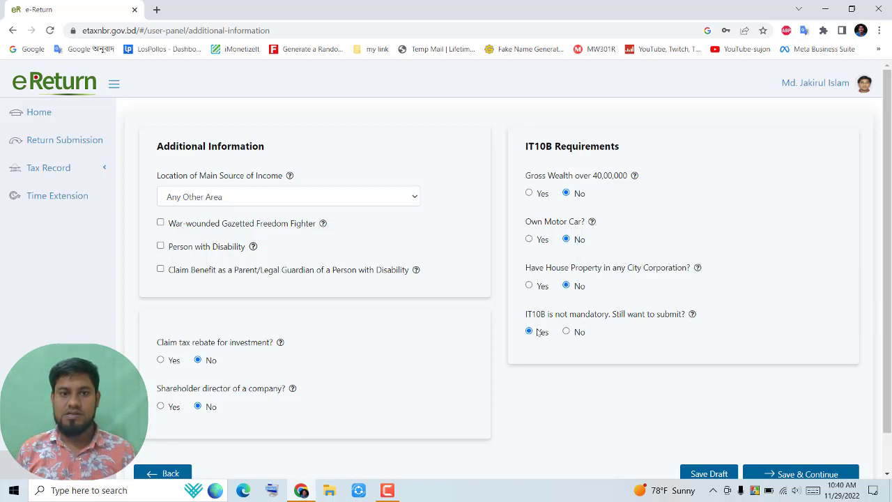
pyautogui.scroll(-1, 488, 325)
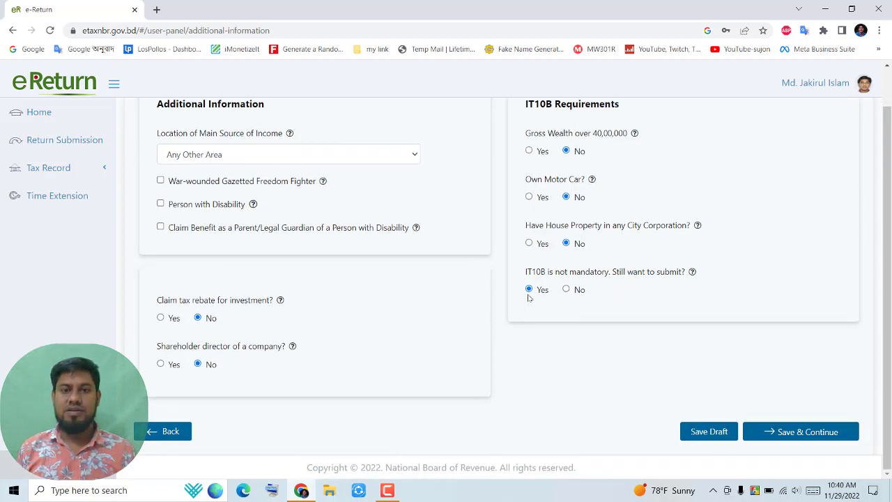
pyautogui.click(777, 432)
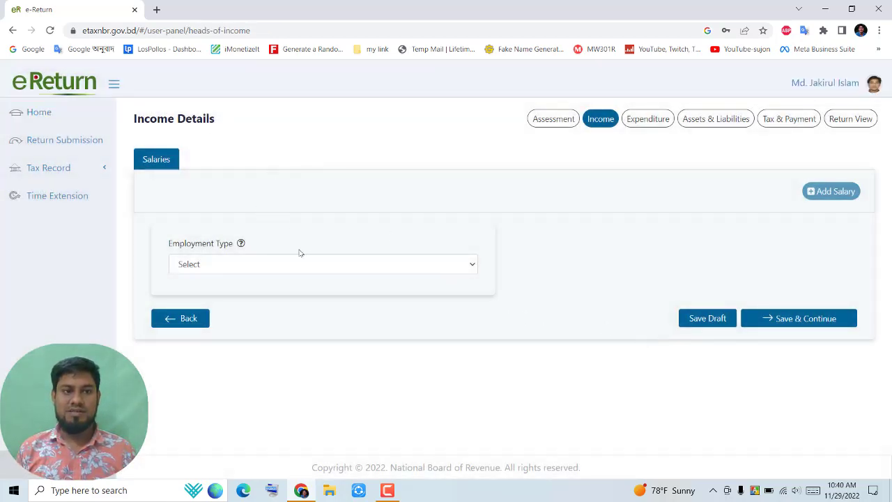
# Set the salary's Employment Type to Private/Other than Government Pay Scale.
pyautogui.click(388, 264)
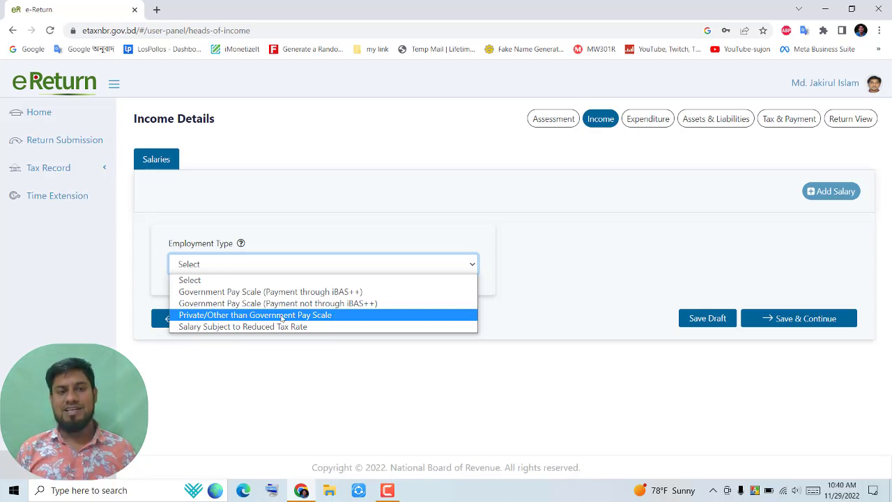
pyautogui.click(323, 315)
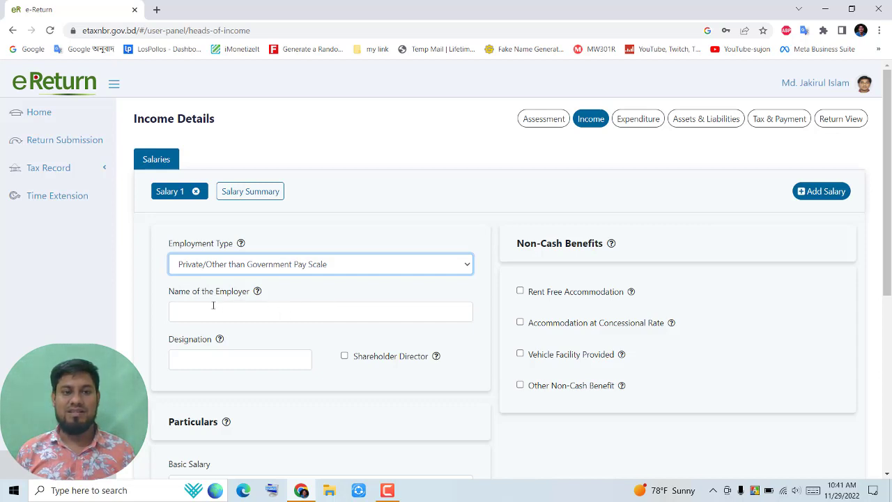
# Enter the employer name 'bbl agent bank' and the designation 'officer'.
pyautogui.click(282, 306)
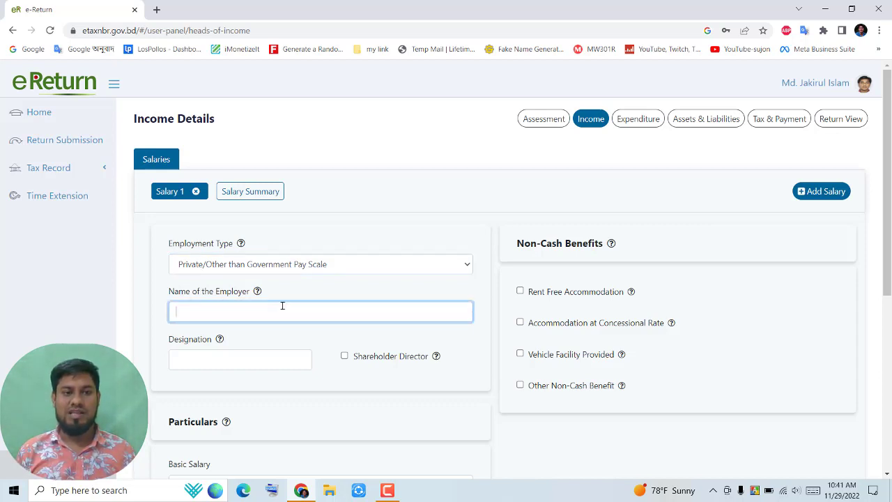
pyautogui.write('dd')
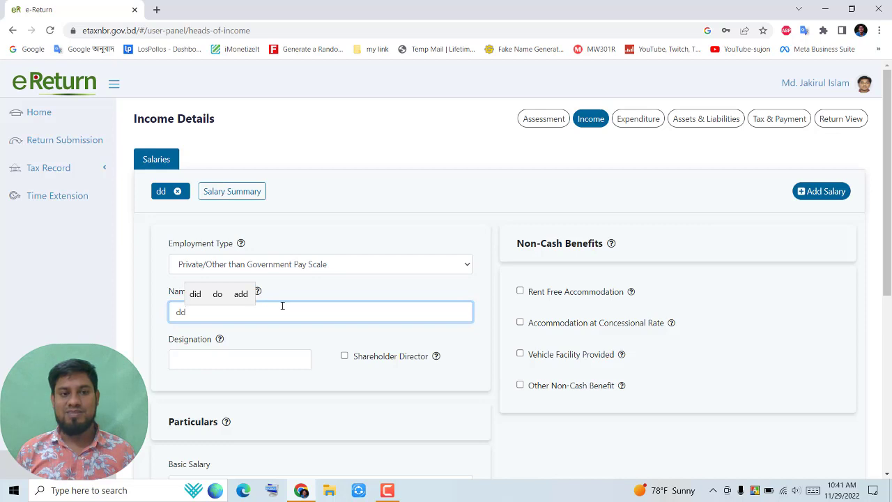
pyautogui.press('BackSpace')
pyautogui.write('bb')
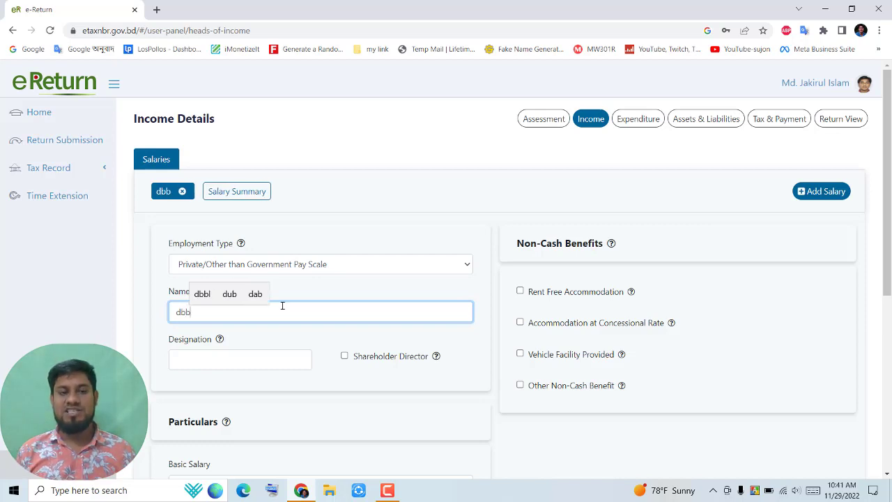
pyautogui.write('l agent')
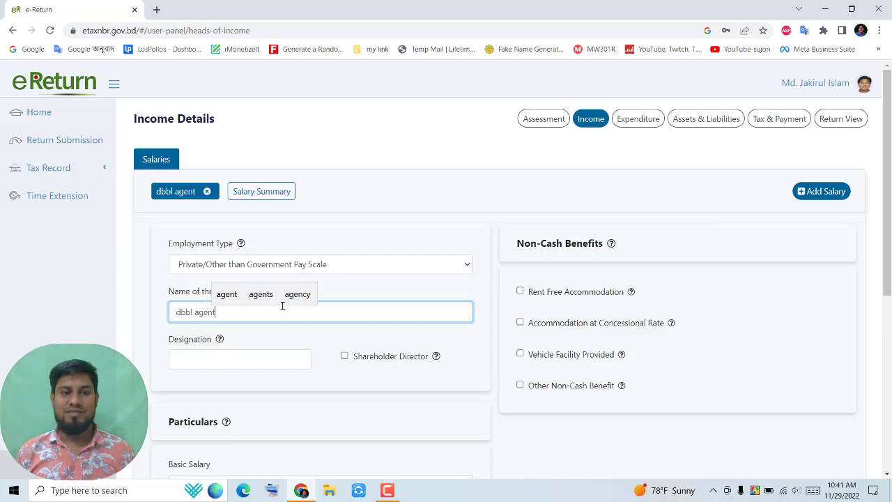
pyautogui.write(' bank')
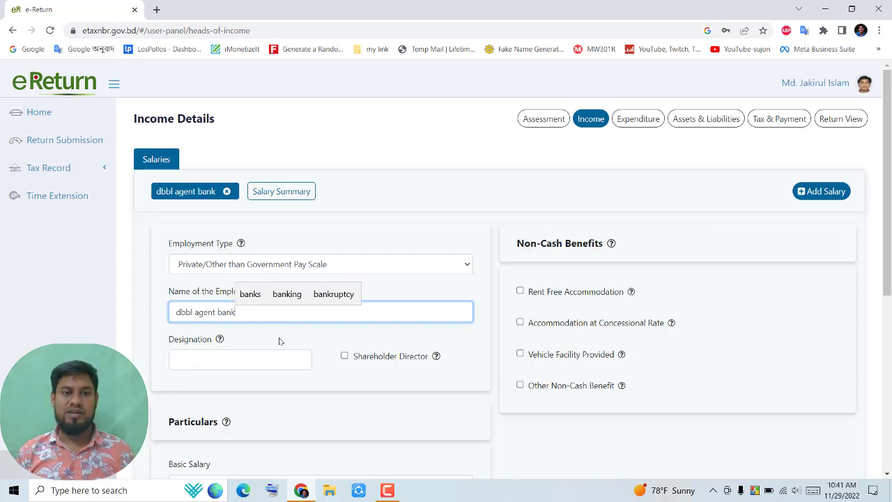
pyautogui.click(245, 360)
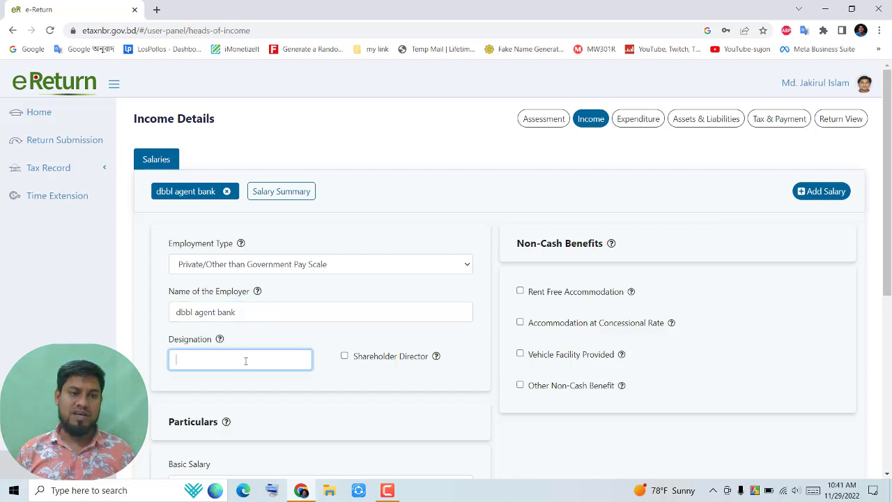
pyautogui.write('o')
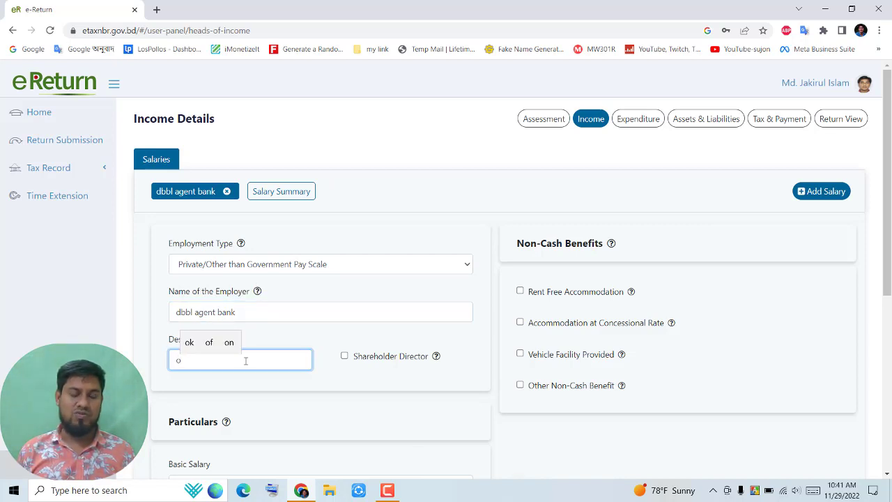
pyautogui.write('ffi')
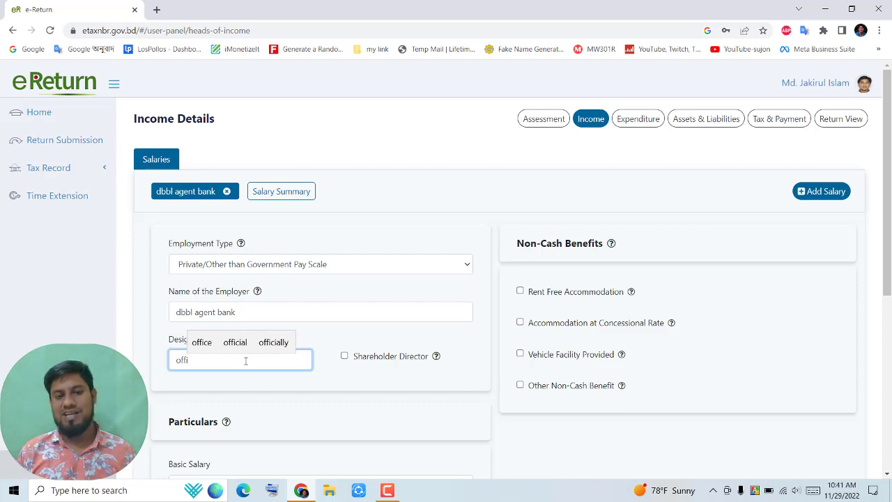
pyautogui.write('cer')
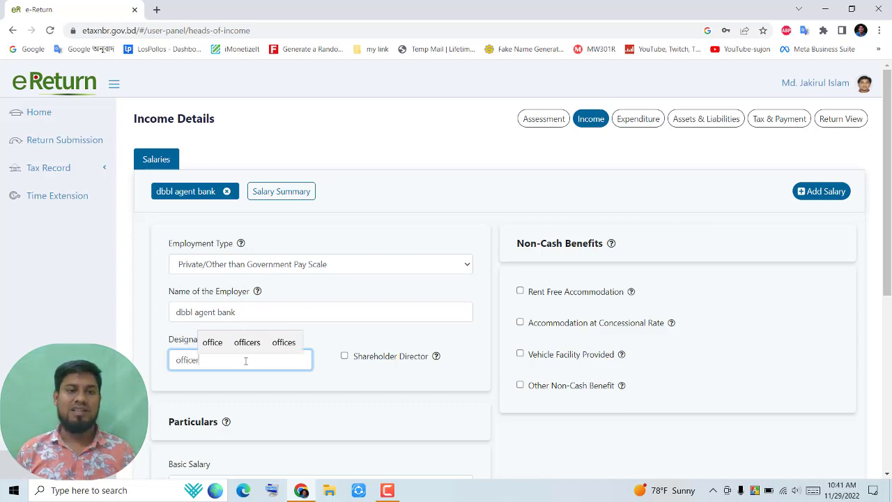
pyautogui.click(342, 394)
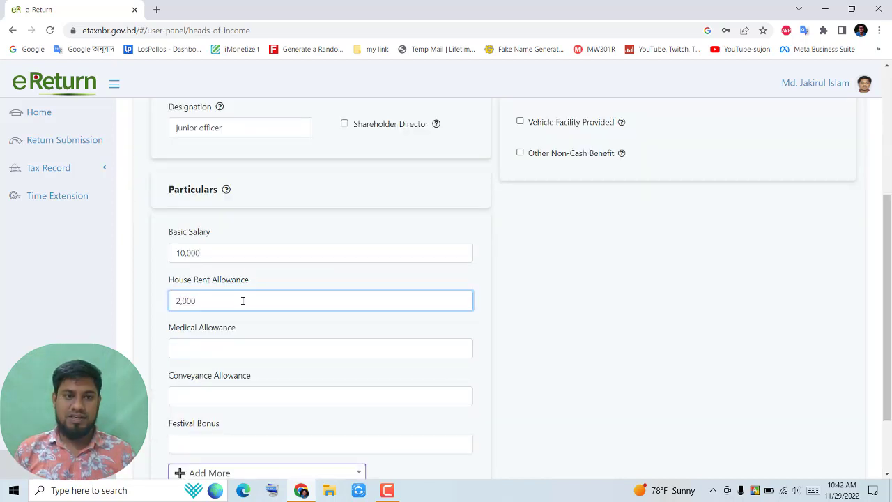
# Replace Basic Salary with 1,20,000 and House Rent with 24,000.
pyautogui.click(226, 346)
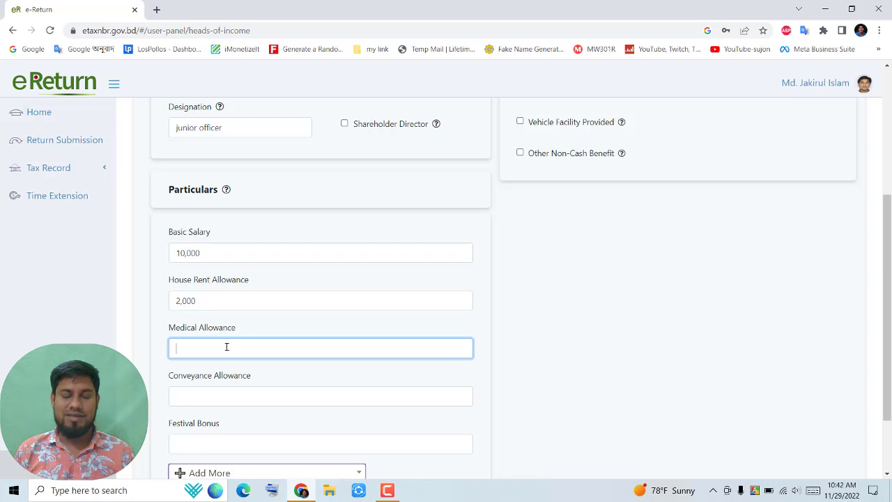
pyautogui.moveTo(211, 253); pyautogui.dragTo(159, 256)
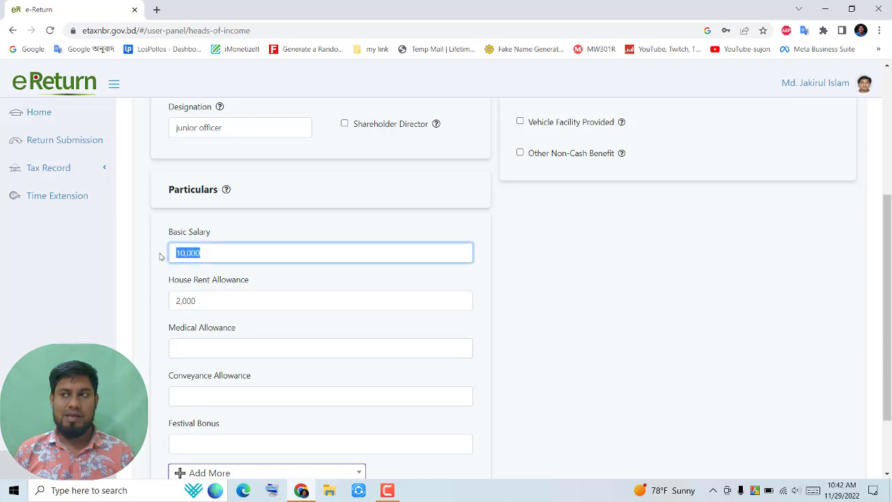
pyautogui.write('12')
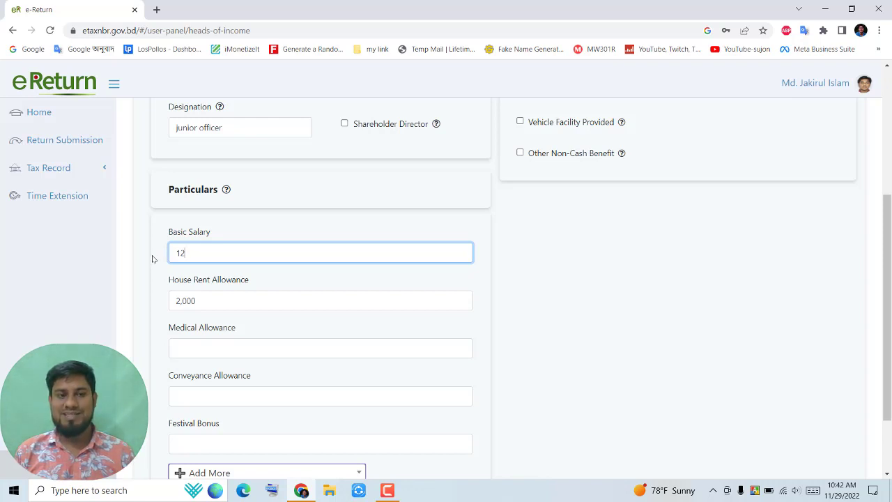
pyautogui.write('0,000')
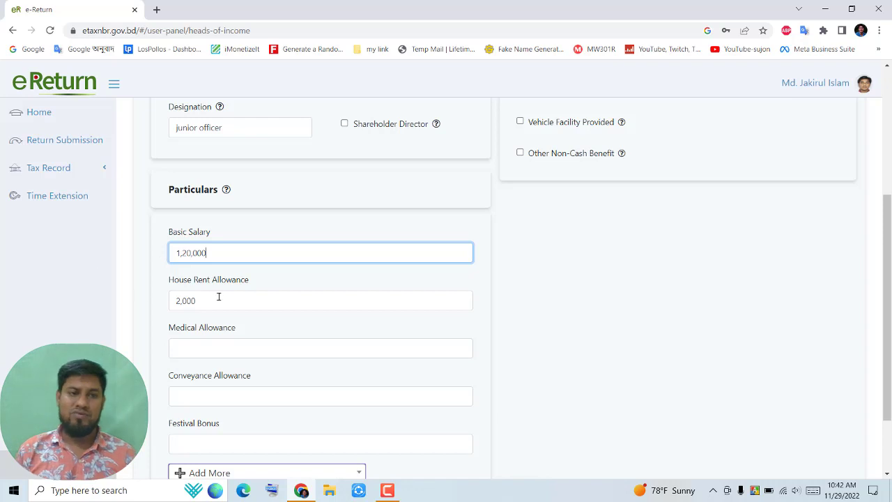
pyautogui.moveTo(219, 295); pyautogui.dragTo(154, 303)
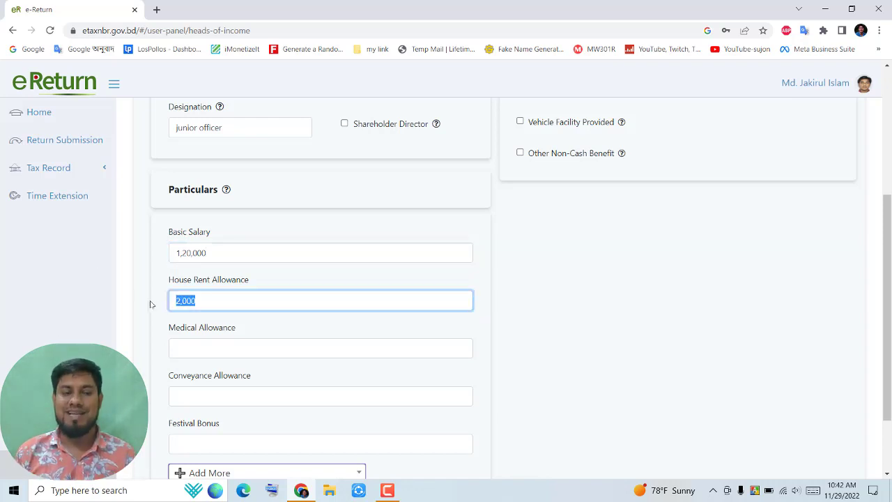
pyautogui.write('24,000')
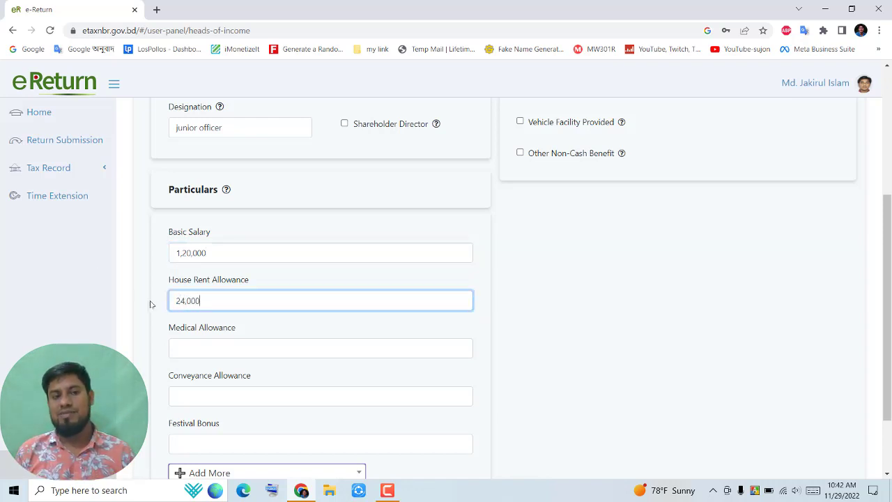
# Enter Medical 12,000, Conveyance 6000 and Festival Bonus 0.
pyautogui.click(224, 347)
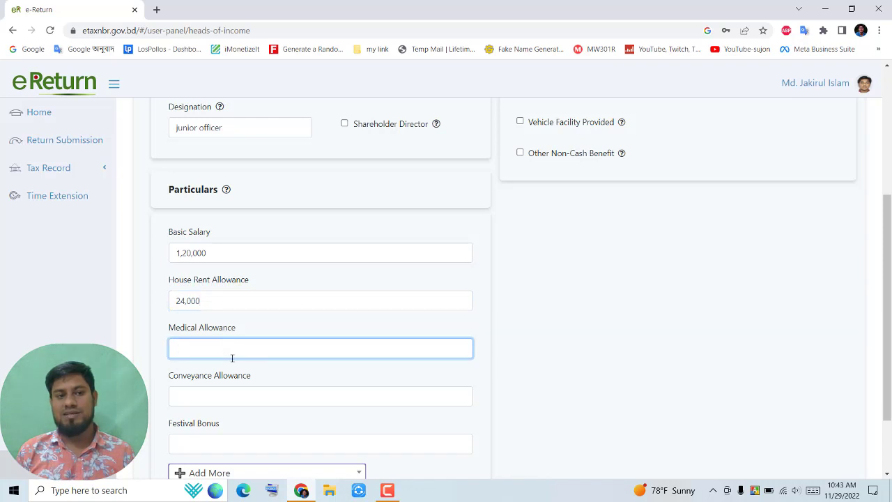
pyautogui.write('12')
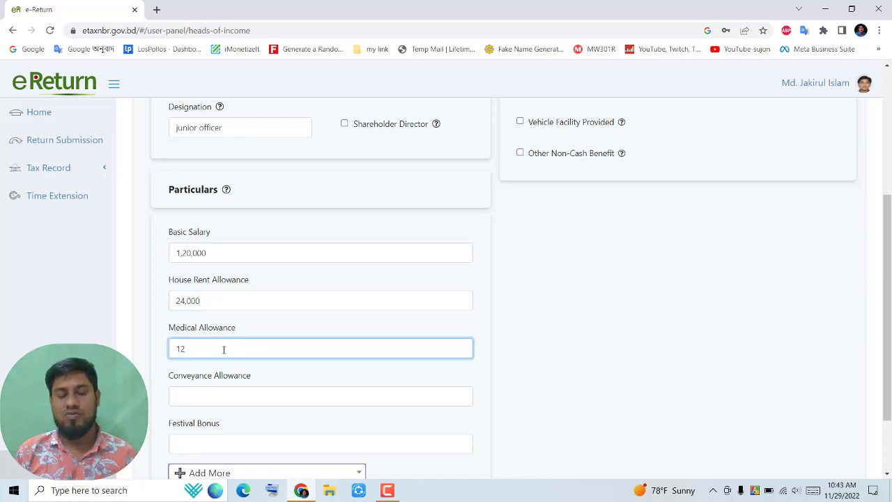
pyautogui.write(',000')
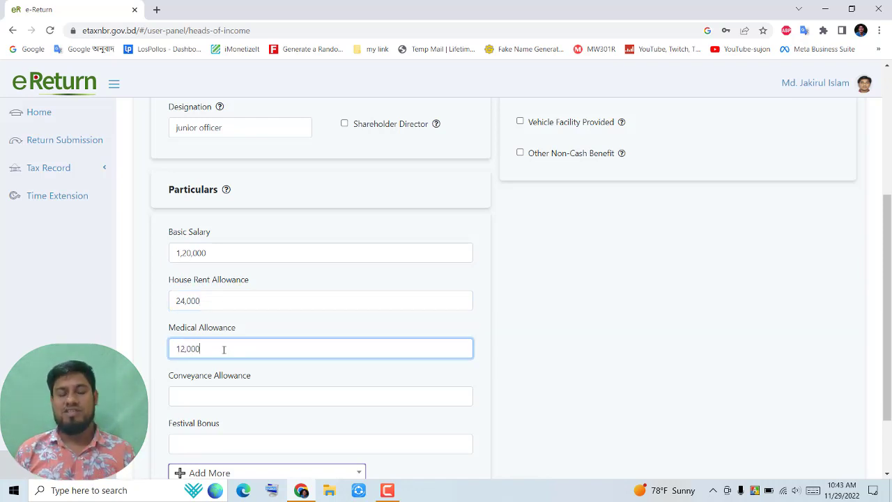
pyautogui.click(240, 393)
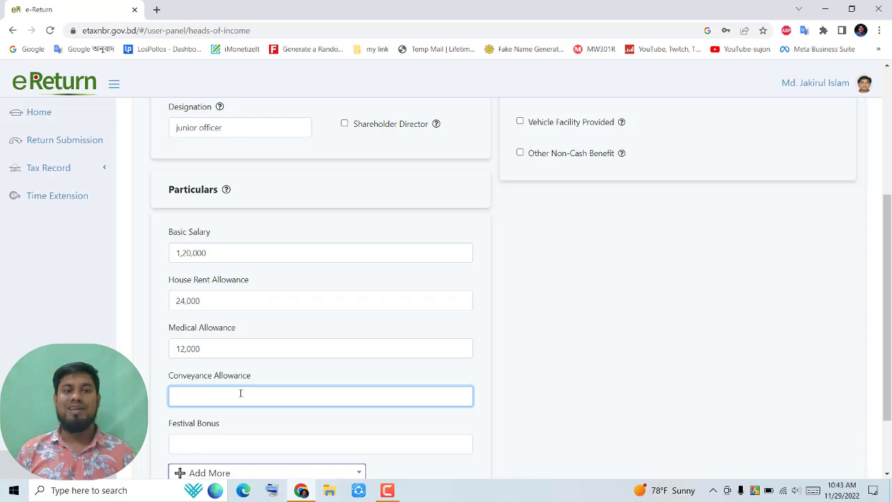
pyautogui.write('6000')
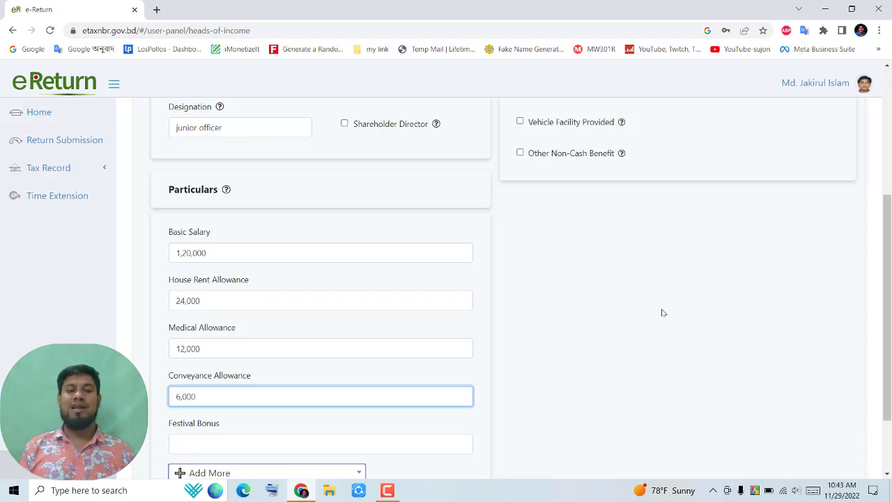
pyautogui.scroll(-2, 619, 323)
pyautogui.click(222, 354)
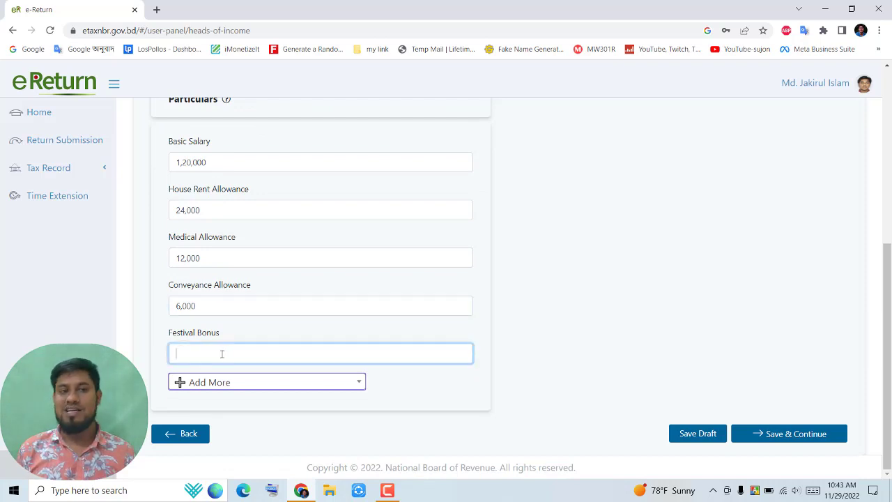
pyautogui.write('0')
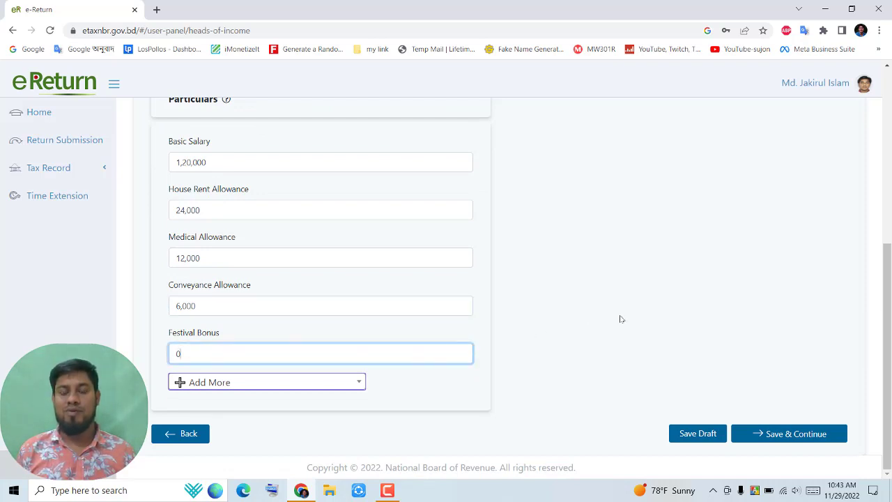
pyautogui.click(621, 319)
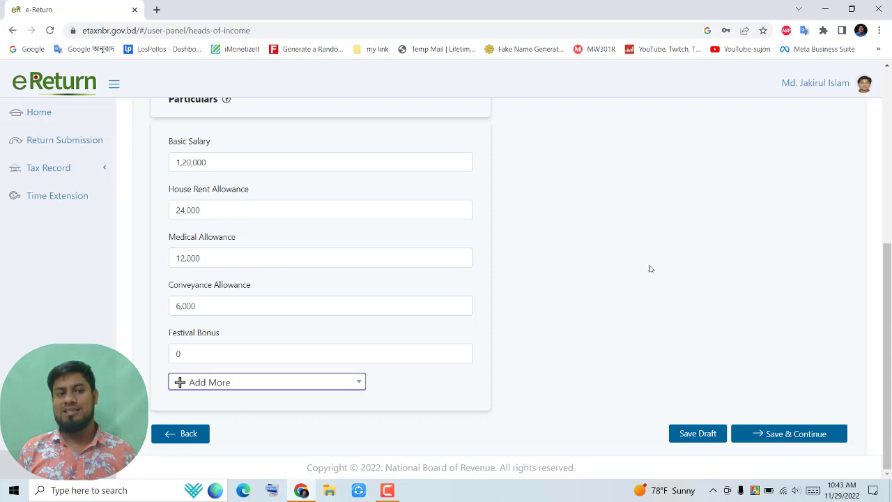
pyautogui.scroll(5, 648, 266)
pyautogui.scroll(-5, 647, 383)
# Save the salary income and answer No to submitting IT10BB on the Expenditure page.
pyautogui.click(761, 430)
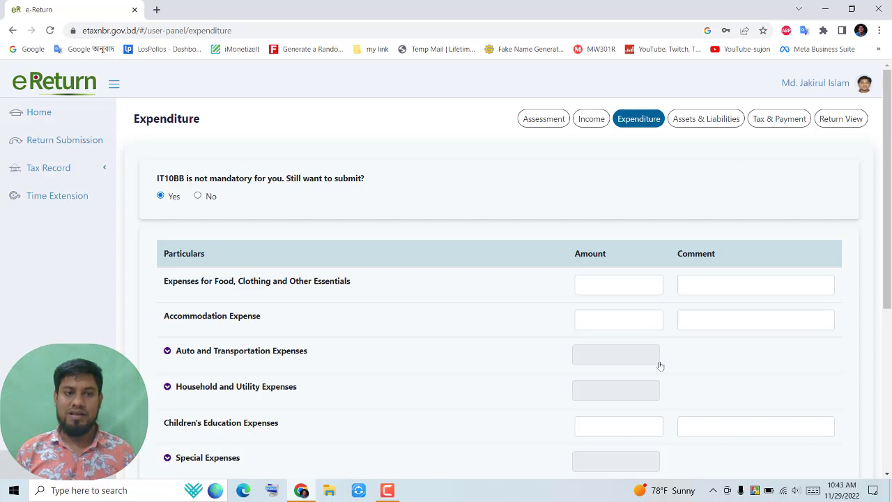
pyautogui.click(197, 196)
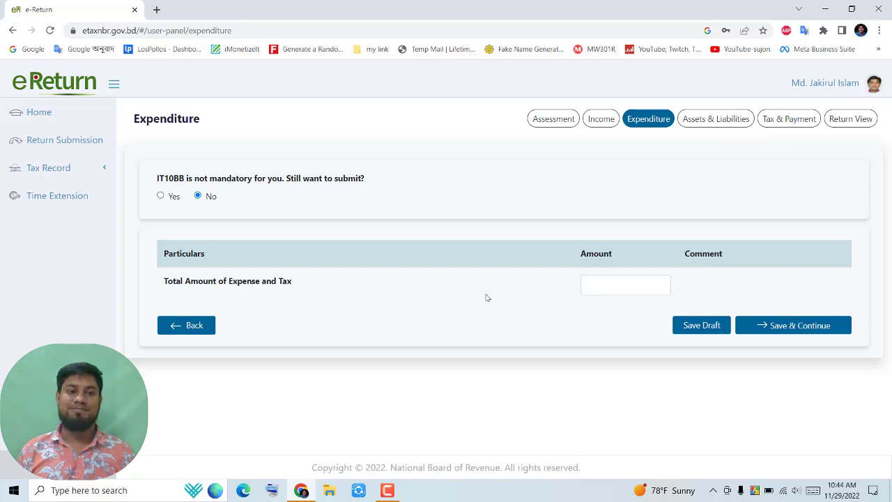
# Enter 120000 as Total Amount of Expense and Tax and save.
pyautogui.click(624, 286)
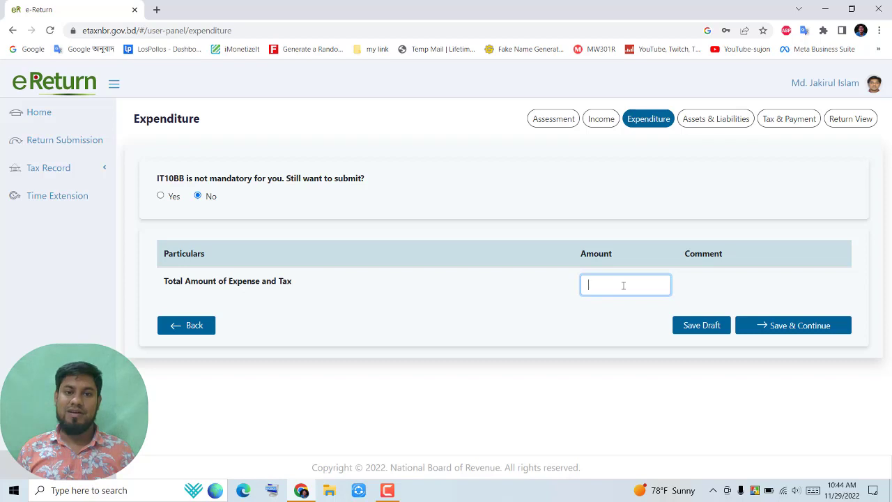
pyautogui.write('120000')
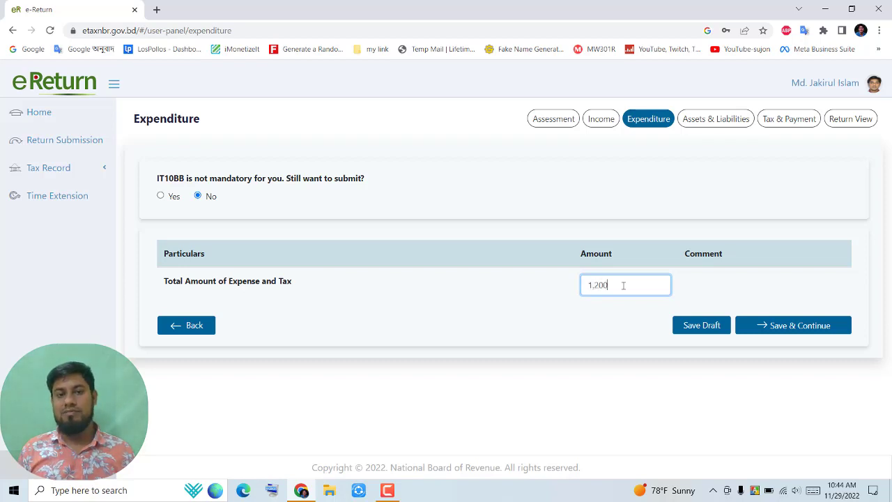
pyautogui.click(794, 328)
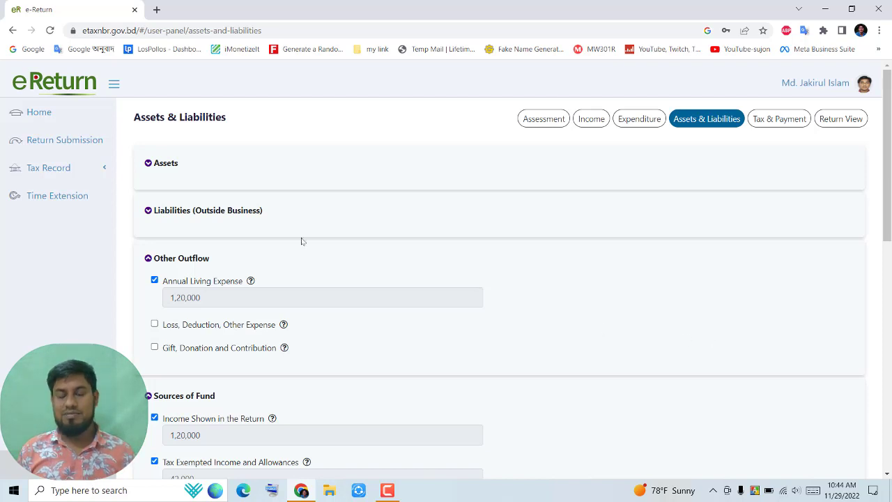
# Under Assets, tick Gold, Diamond, Gems and add Gold acquired as a Gift.
pyautogui.click(147, 163)
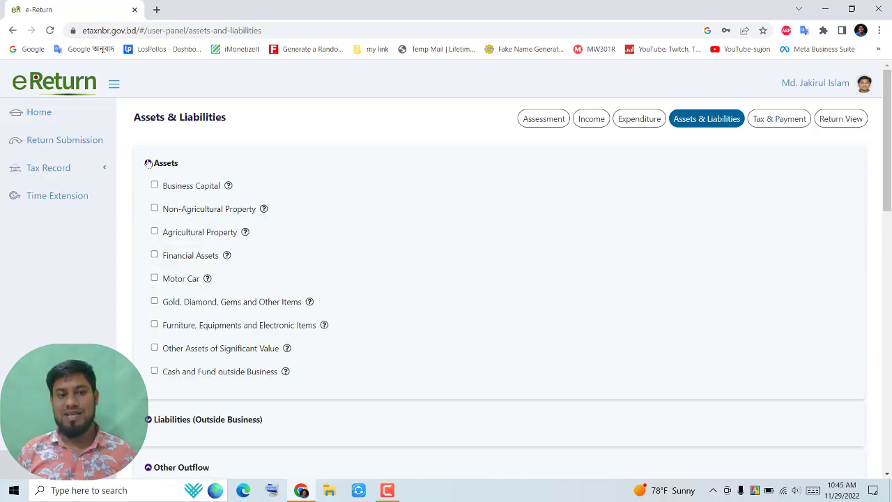
pyautogui.click(154, 302)
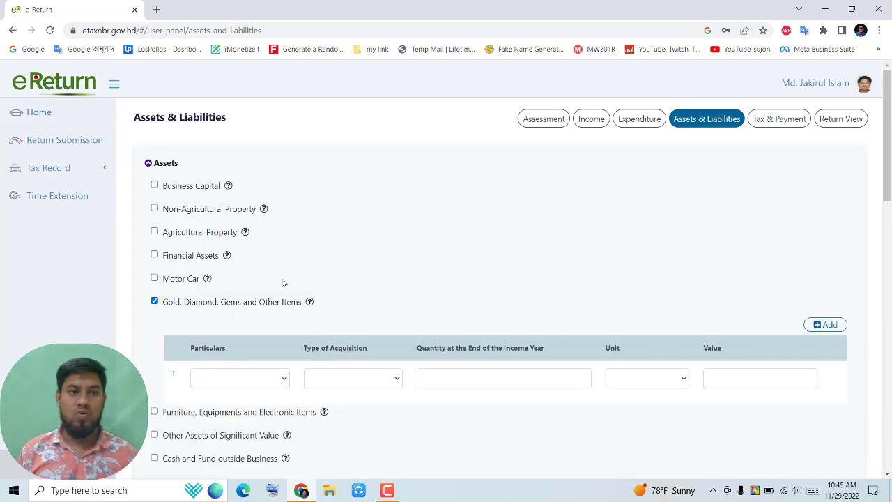
pyautogui.scroll(-2, 394, 267)
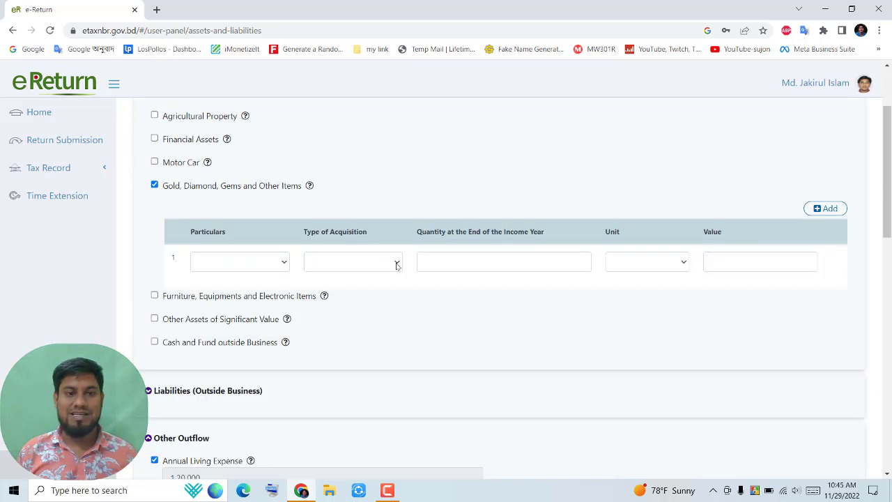
pyautogui.click(281, 262)
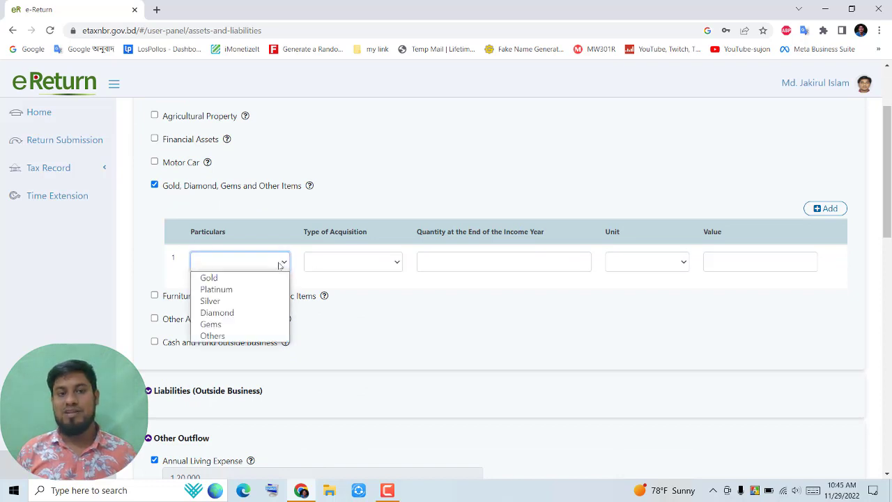
pyautogui.click(226, 278)
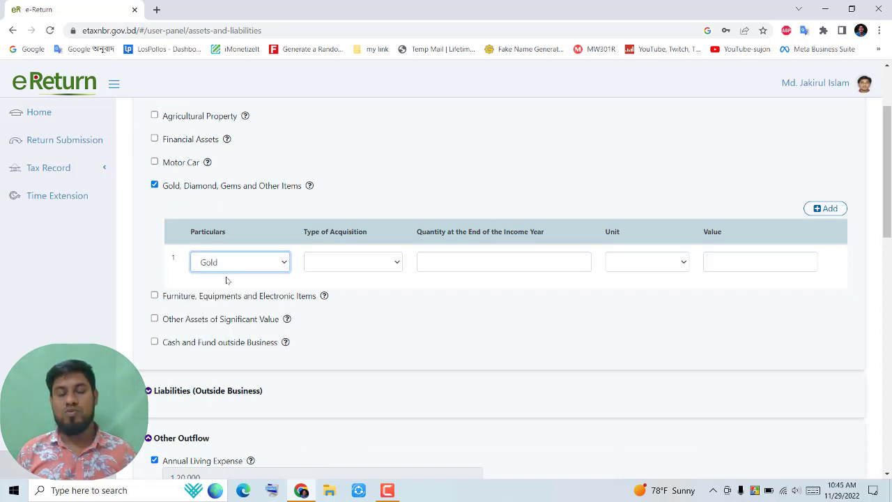
pyautogui.click(376, 265)
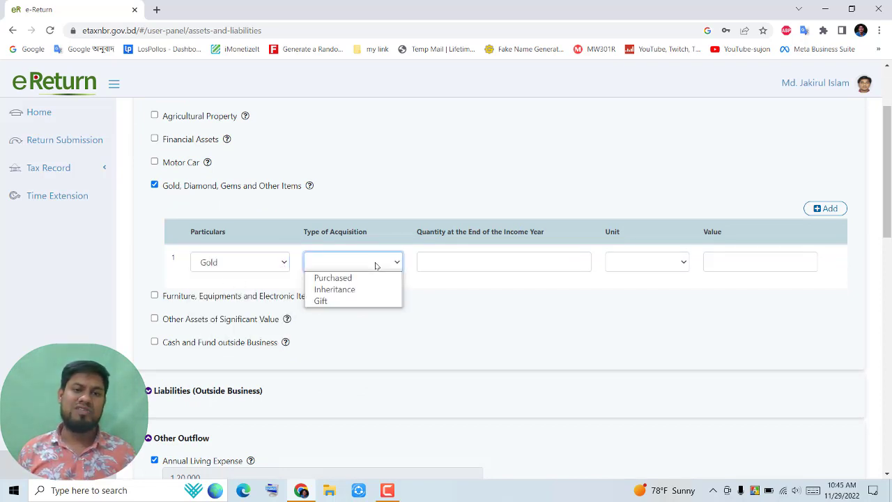
pyautogui.click(339, 305)
# Give the gold entry quantity 10, unit Bhori and value 0.
pyautogui.click(530, 264)
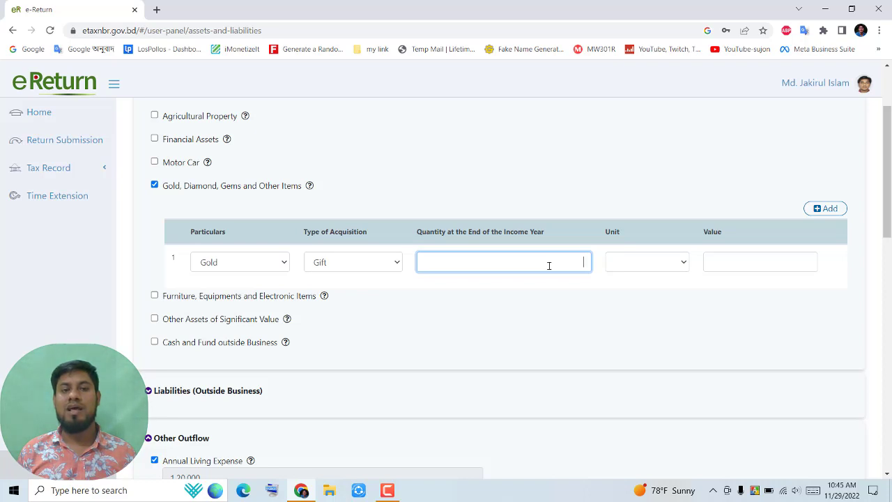
pyautogui.write('1')
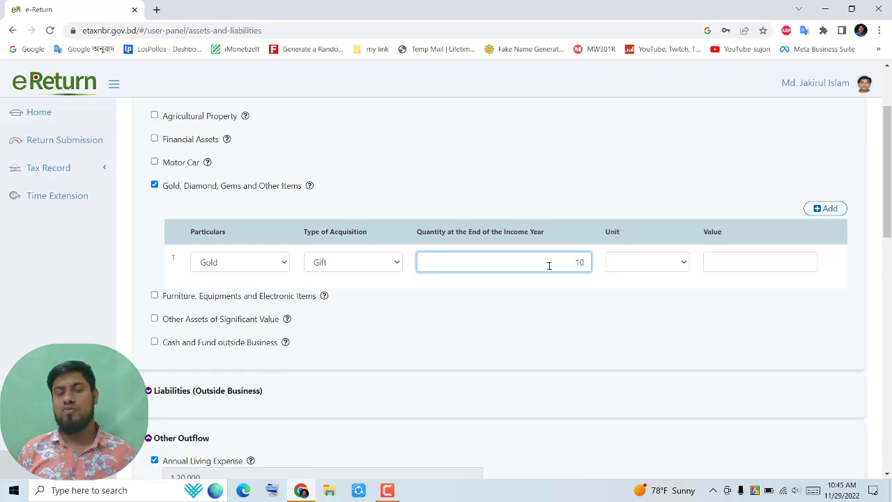
pyautogui.write('0')
pyautogui.click(655, 262)
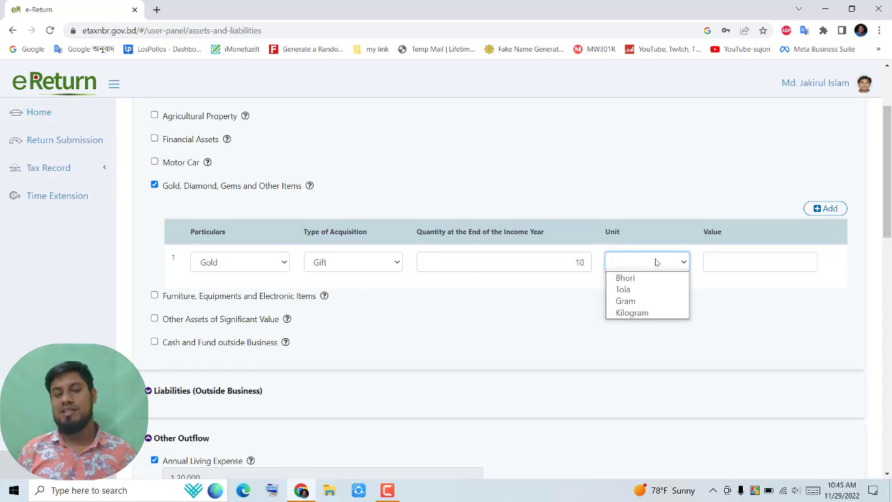
pyautogui.click(635, 278)
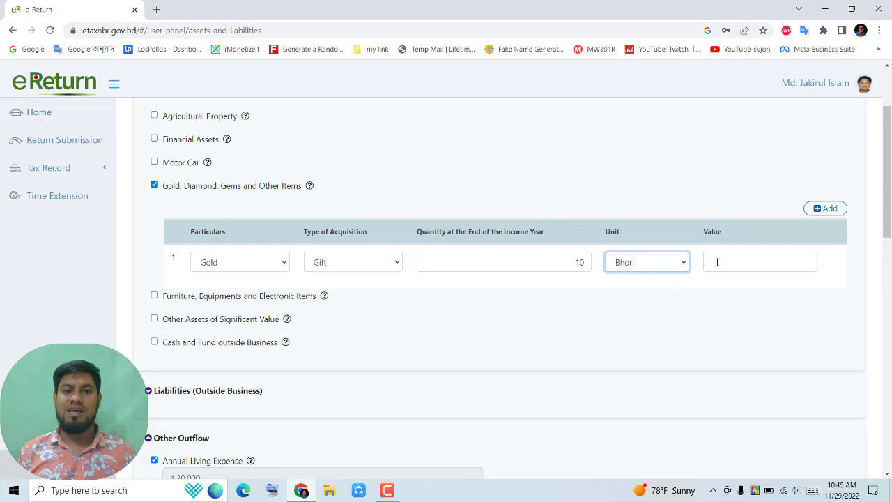
pyautogui.click(751, 260)
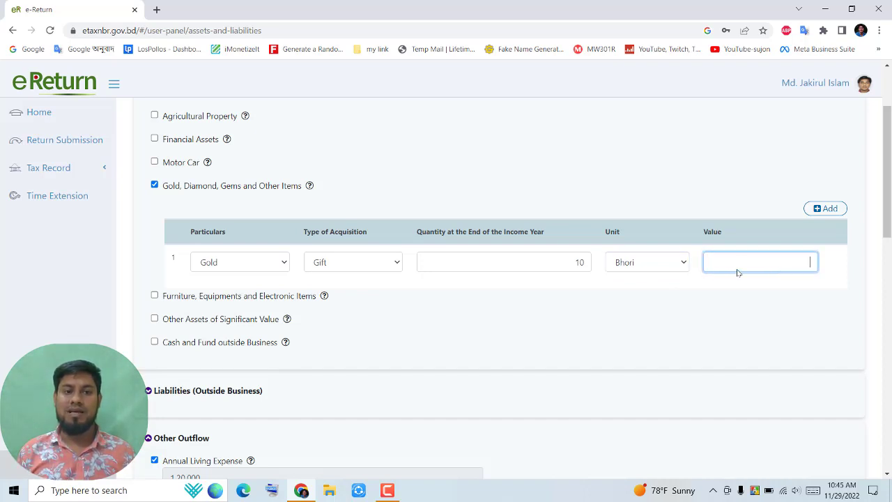
pyautogui.write('0')
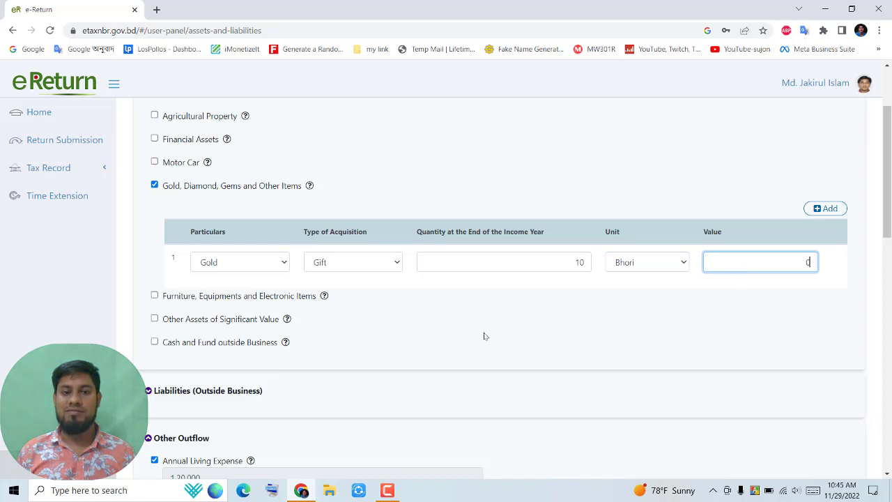
pyautogui.click(528, 327)
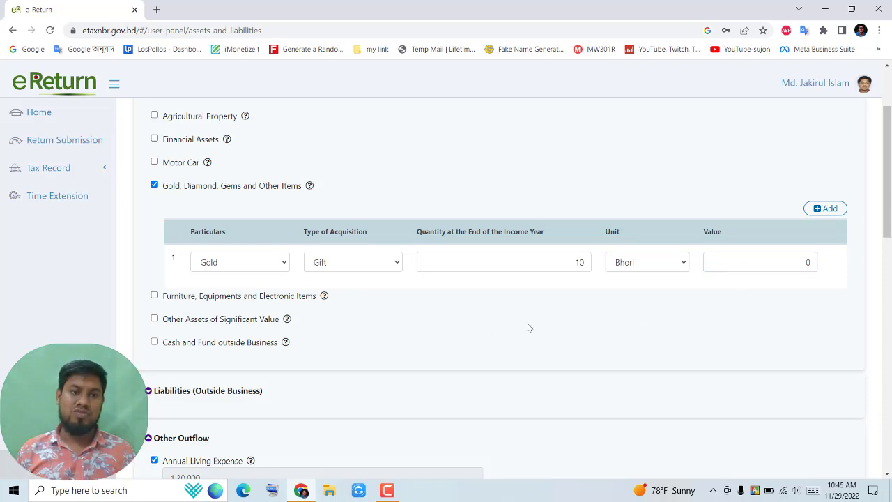
pyautogui.click(155, 342)
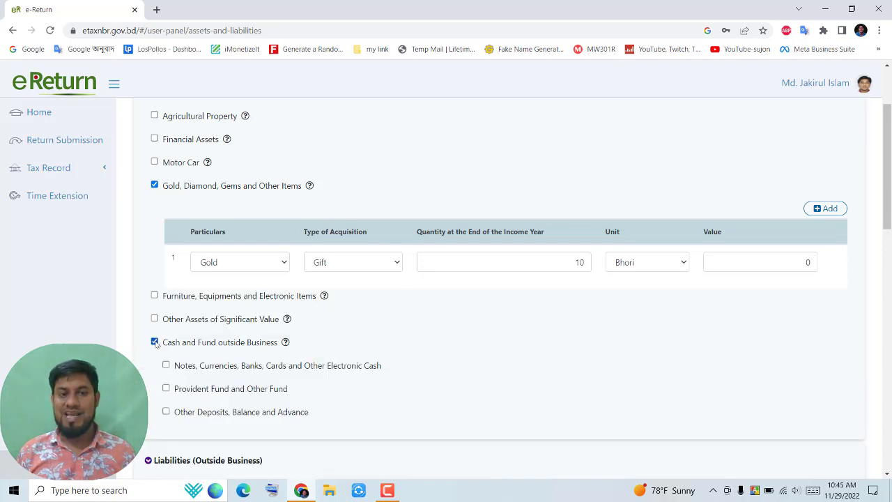
pyautogui.scroll(-2, 428, 338)
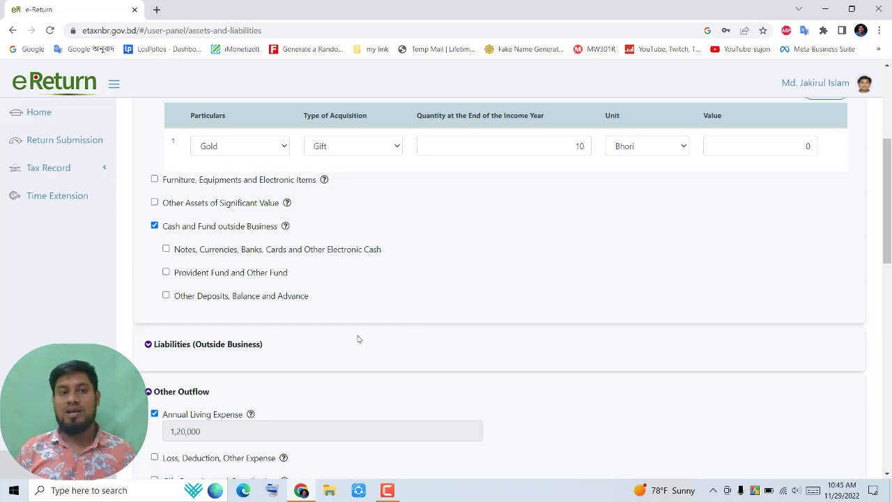
pyautogui.scroll(-2, 401, 307)
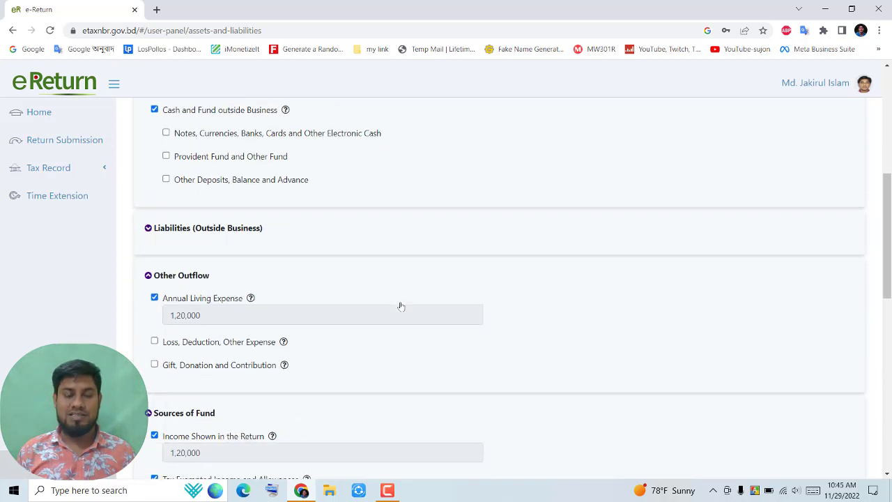
pyautogui.scroll(-2, 400, 305)
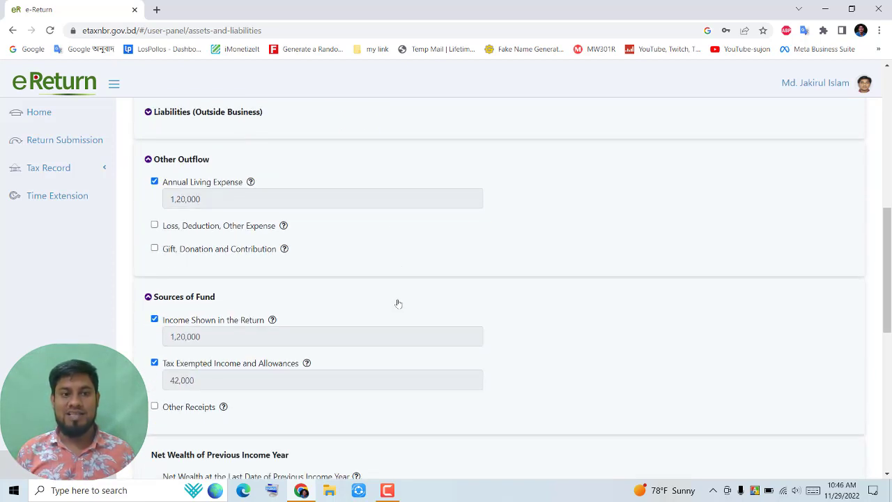
pyautogui.scroll(-2, 401, 303)
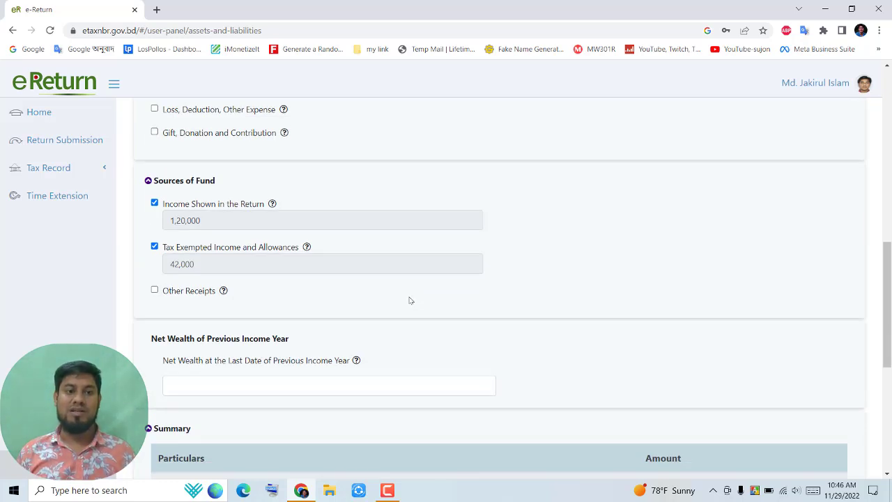
pyautogui.scroll(-2, 519, 282)
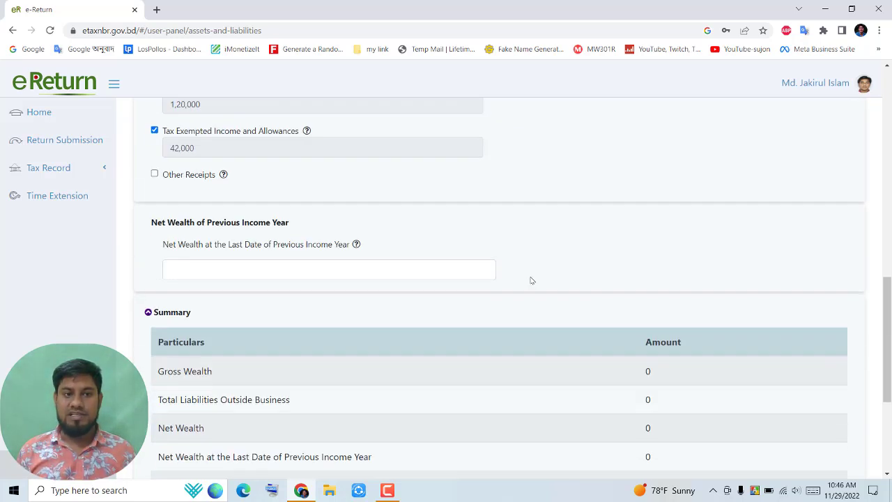
pyautogui.scroll(-4, 529, 280)
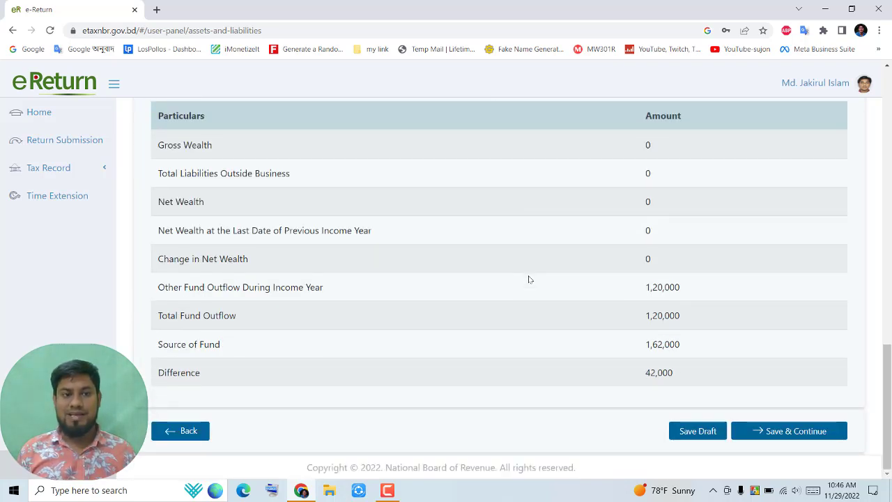
pyautogui.scroll(4, 533, 279)
pyautogui.scroll(-4, 533, 279)
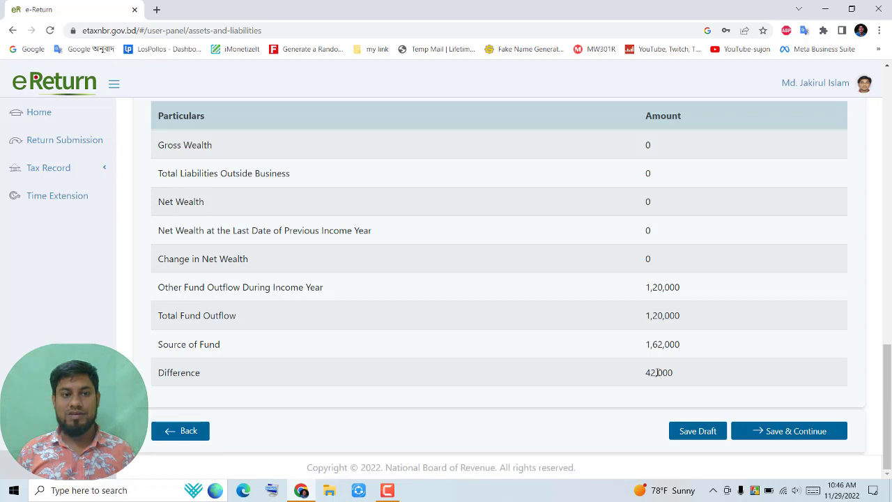
pyautogui.scroll(2, 564, 376)
pyautogui.scroll(4, 564, 376)
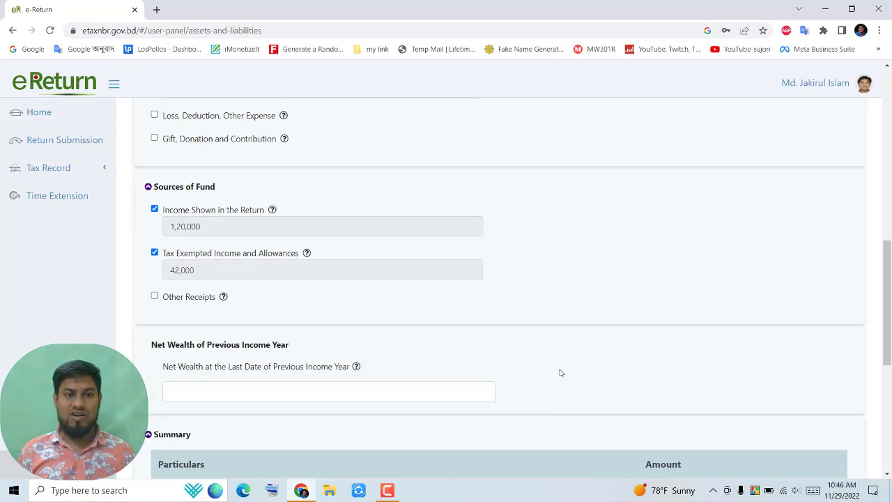
pyautogui.scroll(2, 557, 370)
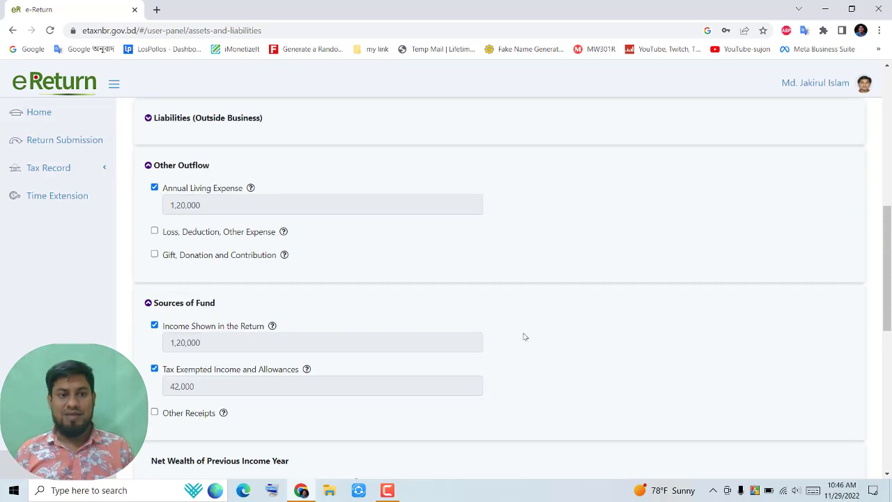
pyautogui.scroll(-7, 521, 326)
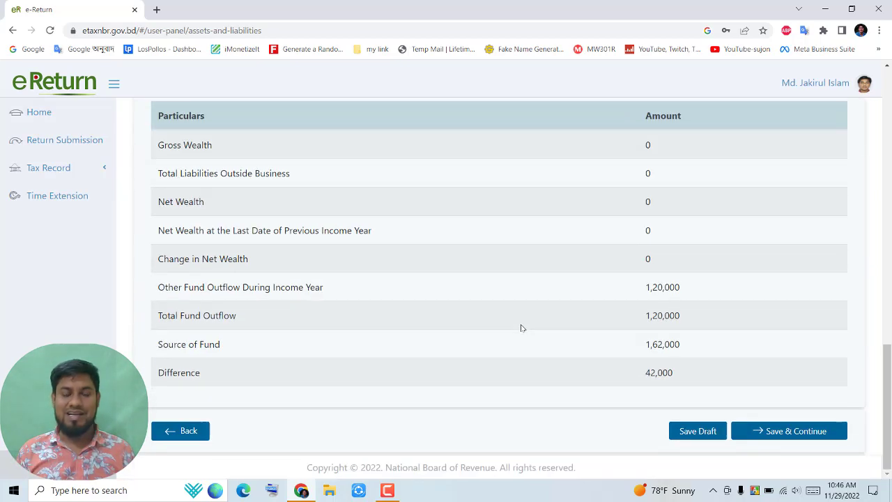
pyautogui.scroll(7, 520, 325)
pyautogui.scroll(4, 519, 326)
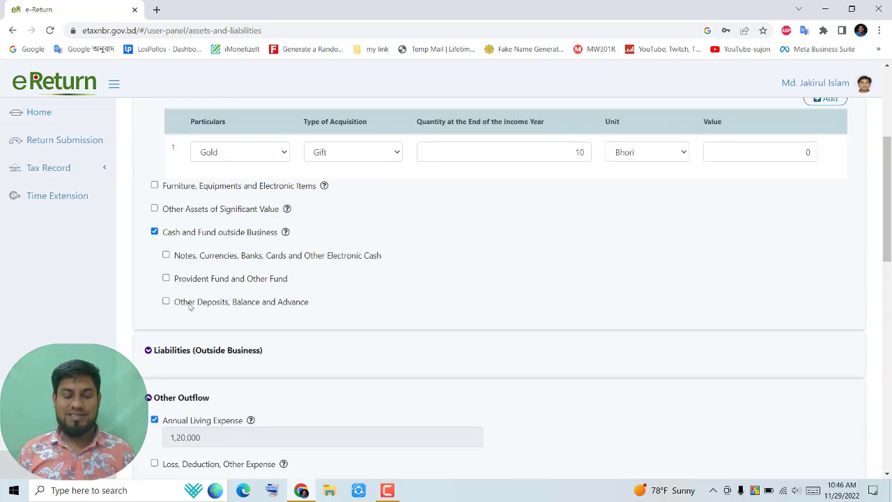
# Add an Other Deposits, Balance and Advance row 'cash on hand' worth 42000.
pyautogui.click(166, 302)
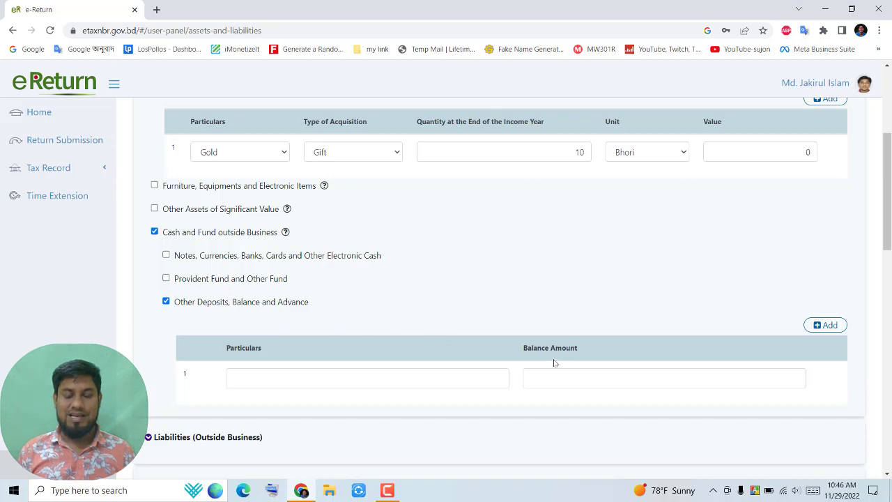
pyautogui.click(338, 378)
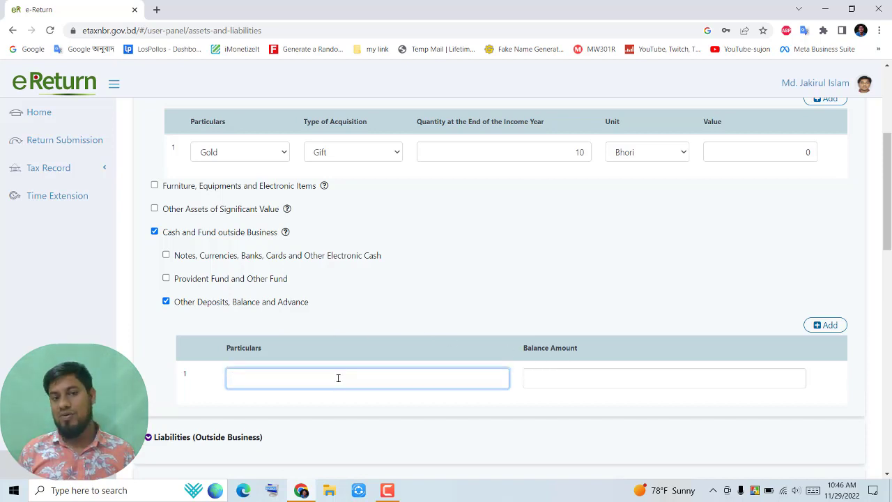
pyautogui.write('ca')
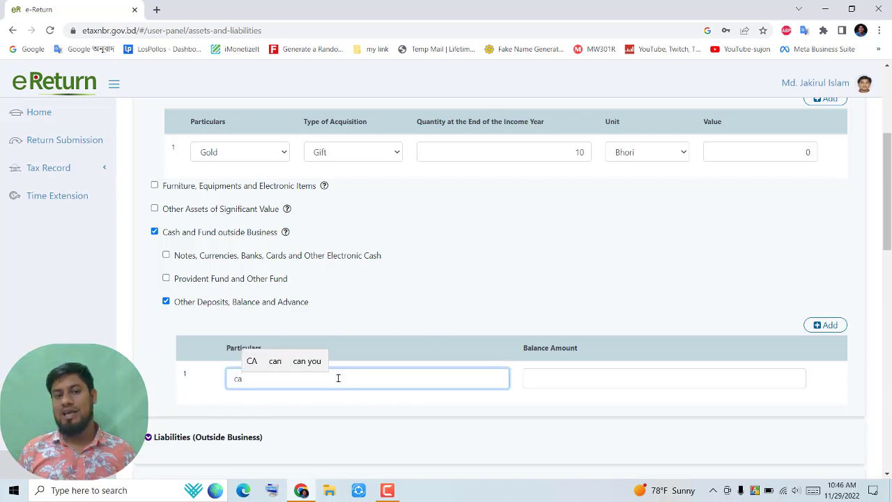
pyautogui.write('sh on')
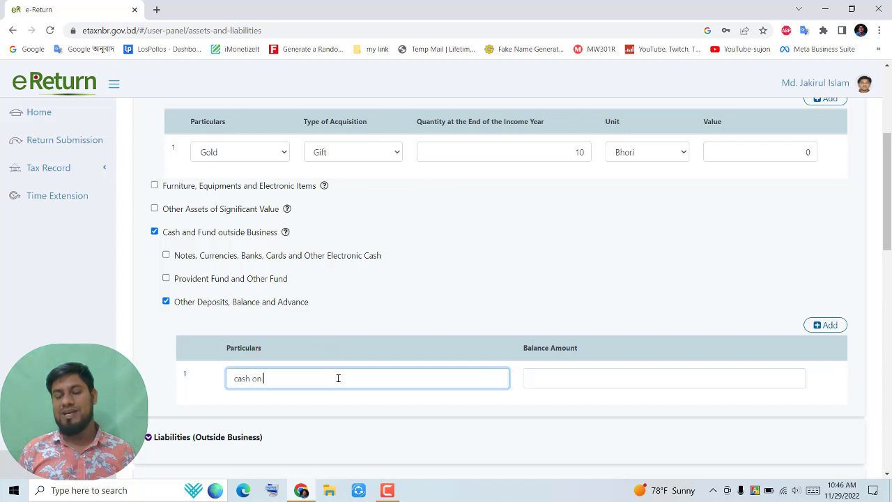
pyautogui.write(' hand')
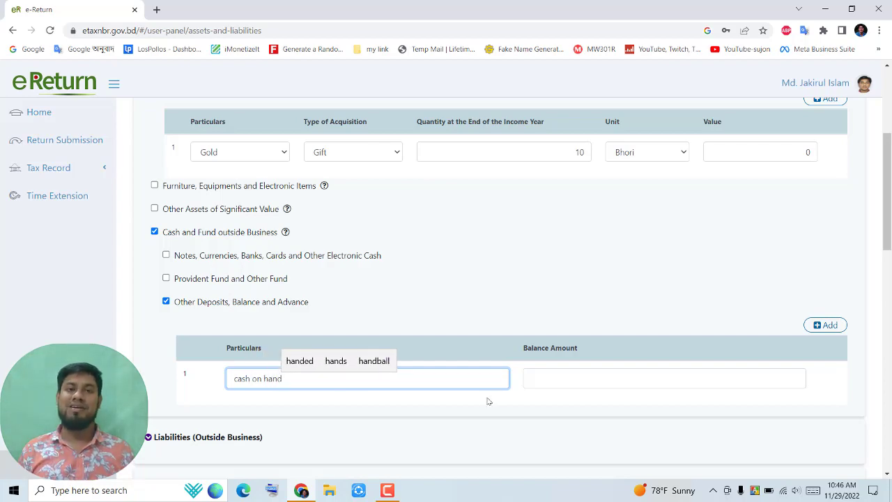
pyautogui.scroll(-10, 571, 410)
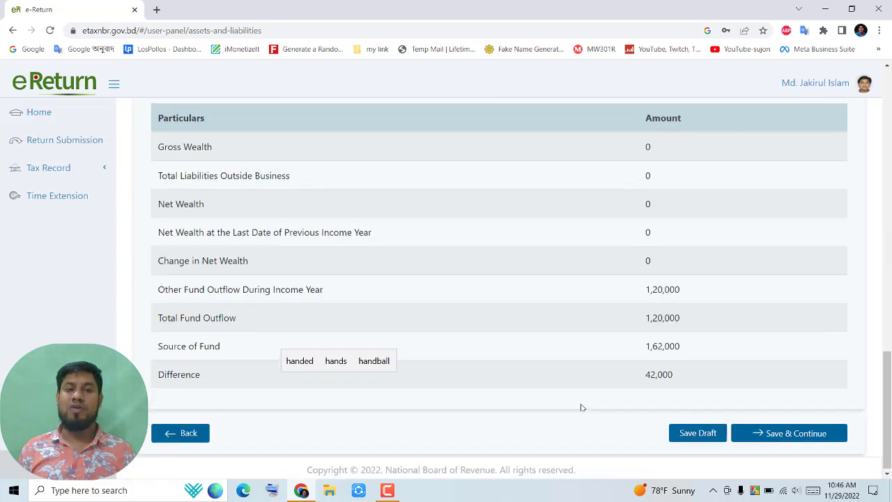
pyautogui.scroll(11, 582, 408)
pyautogui.scroll(-1, 581, 407)
pyautogui.click(575, 372)
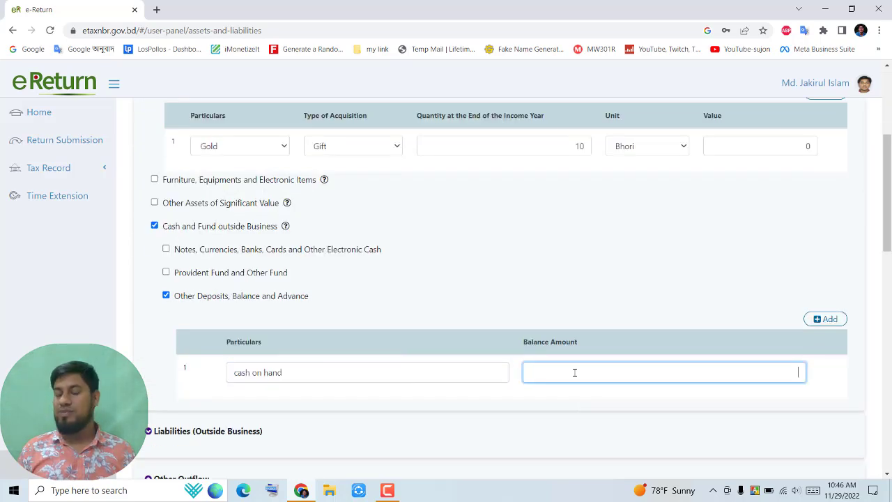
pyautogui.write('420000')
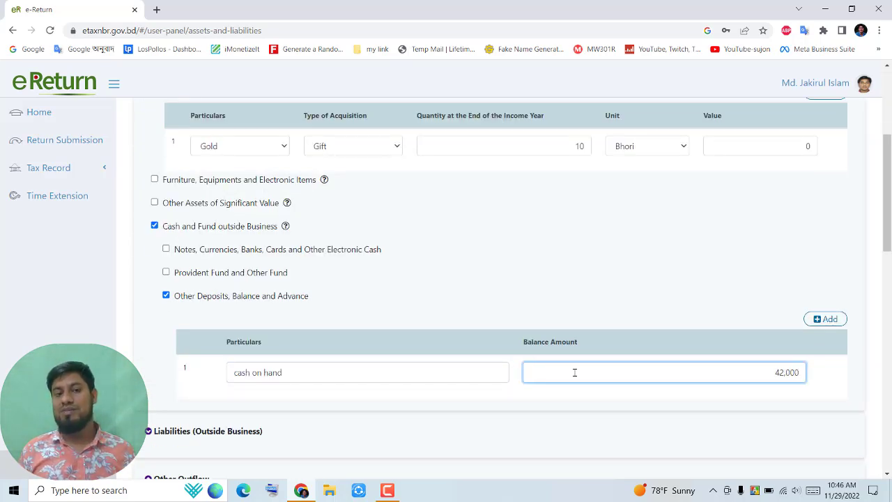
pyautogui.click(504, 416)
# Confirm the Difference is 0 and save the assets and liabilities.
pyautogui.scroll(-8, 504, 416)
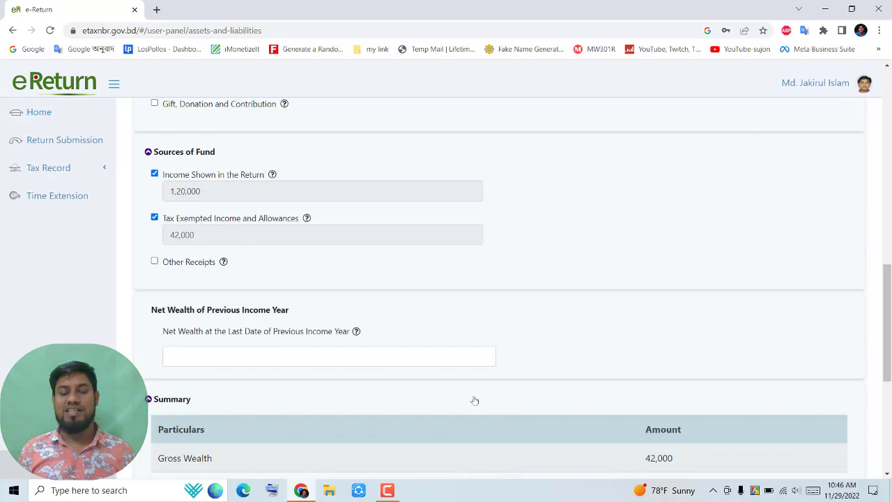
pyautogui.scroll(-5, 475, 401)
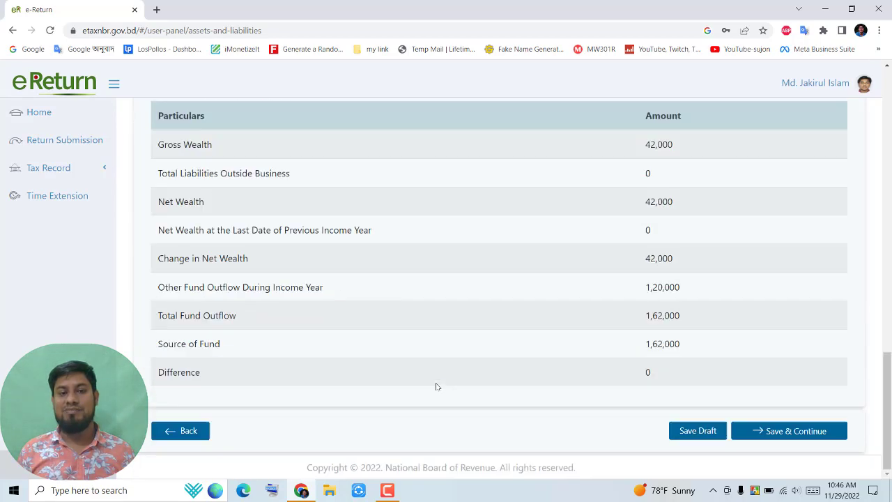
pyautogui.doubleClick(647, 372)
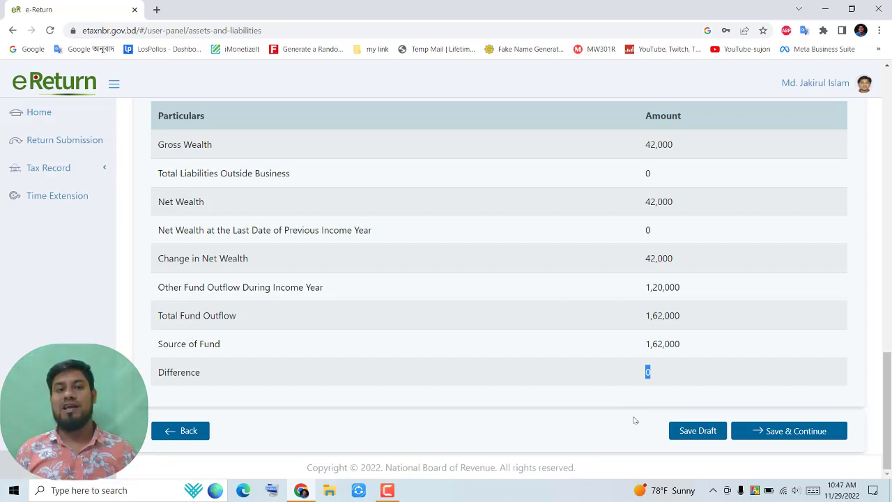
pyautogui.click(761, 430)
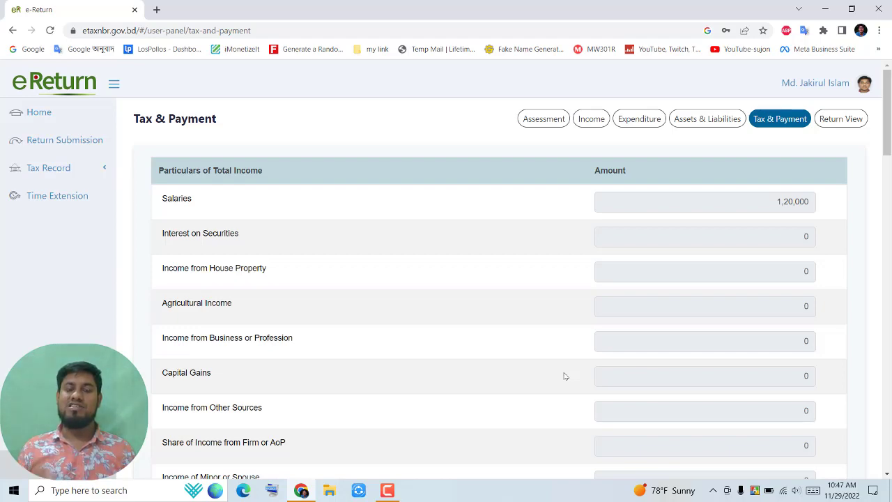
pyautogui.scroll(-10, 517, 360)
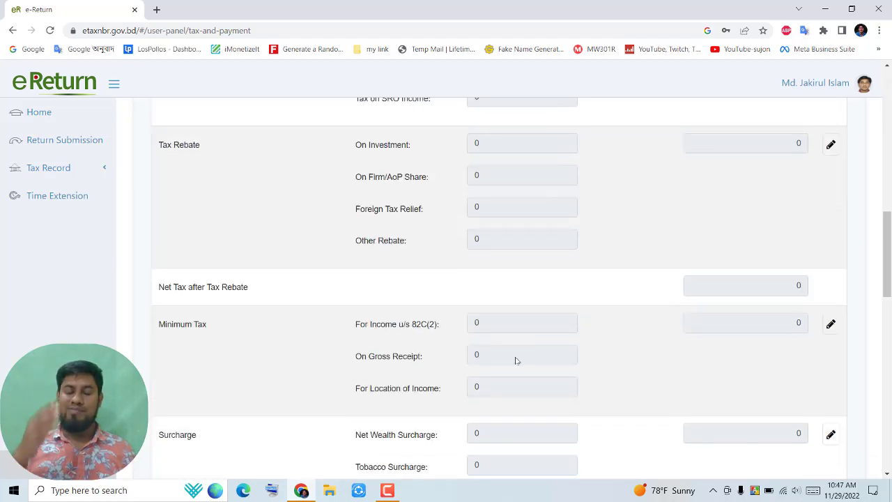
pyautogui.scroll(-5, 516, 360)
pyautogui.scroll(20, 517, 361)
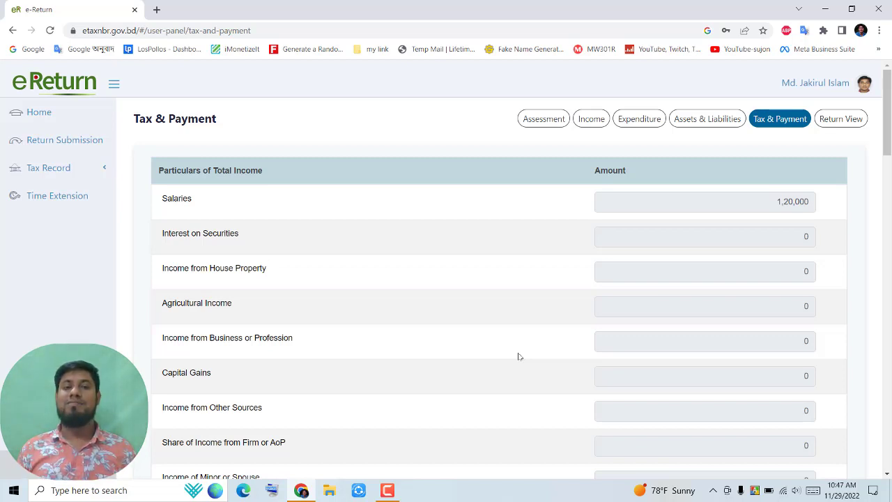
pyautogui.scroll(-3, 539, 359)
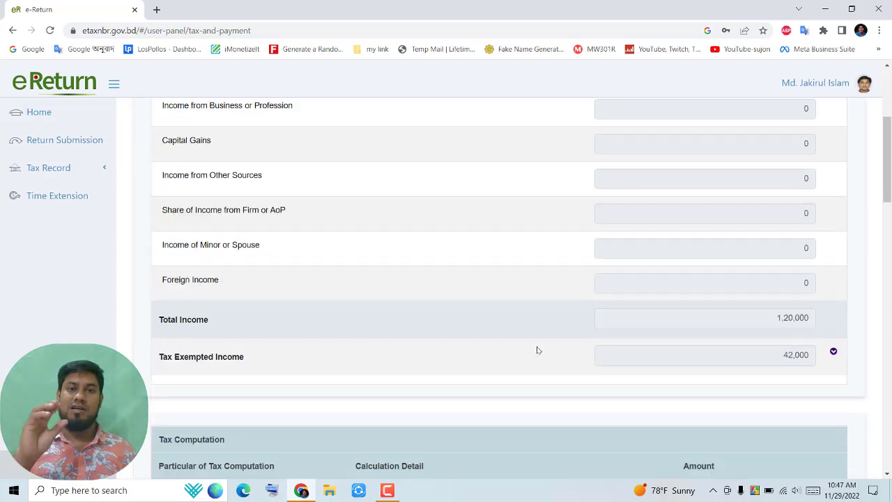
pyautogui.scroll(-3, 509, 322)
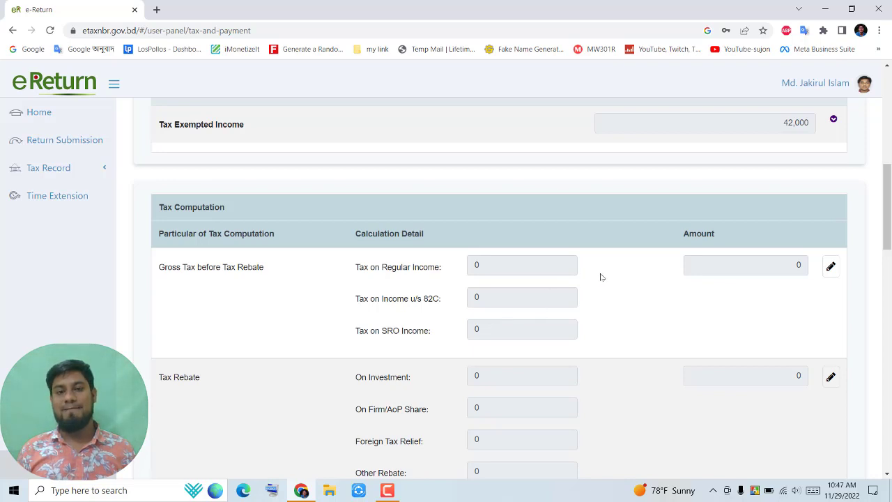
pyautogui.scroll(-3, 602, 277)
pyautogui.scroll(-3, 603, 275)
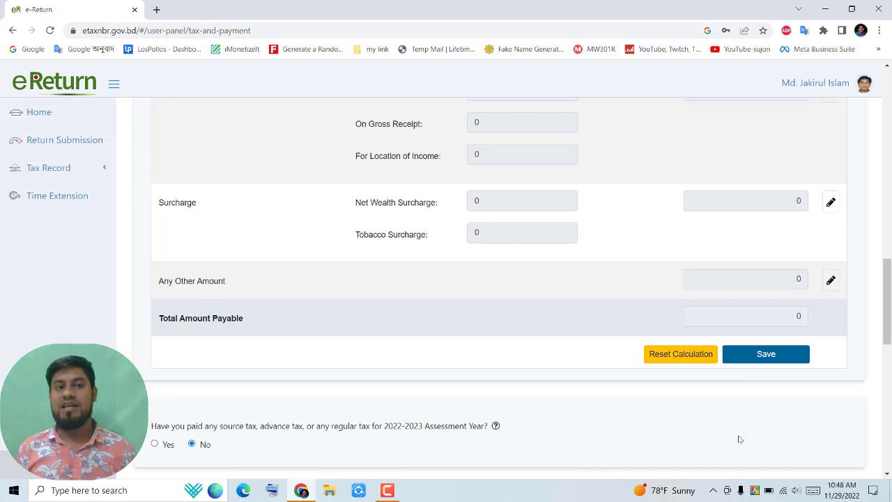
pyautogui.scroll(10, 740, 439)
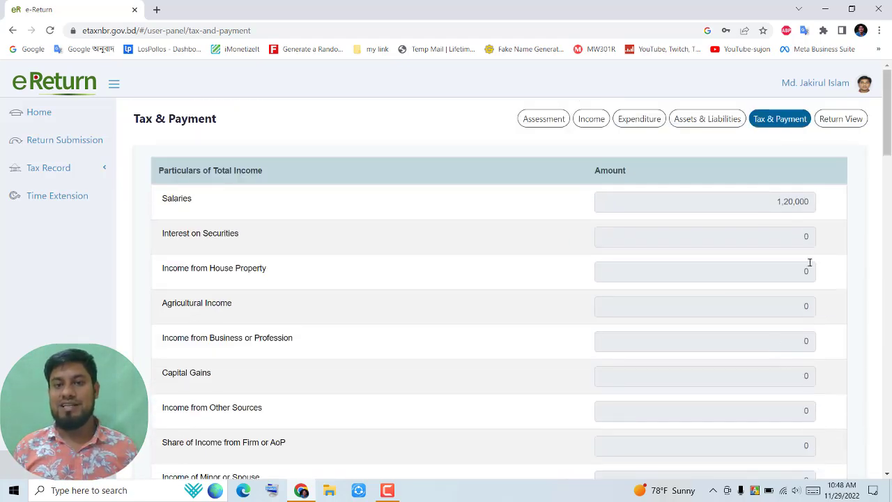
# In the full return preview, tick the verification declaration and submit the return.
pyautogui.click(840, 122)
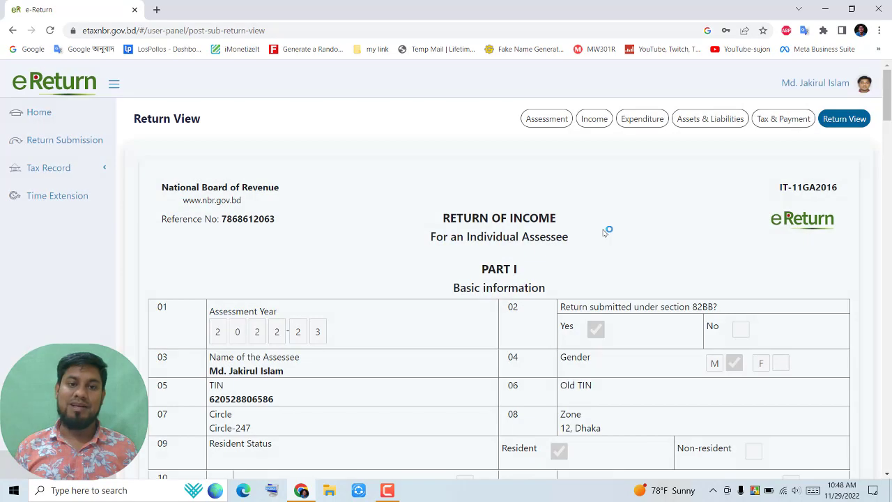
pyautogui.scroll(-3, 543, 220)
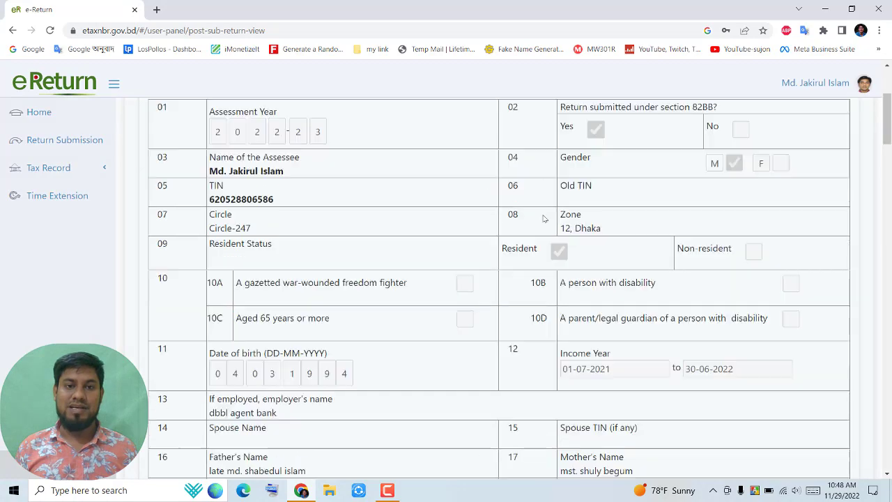
pyautogui.scroll(-15, 544, 218)
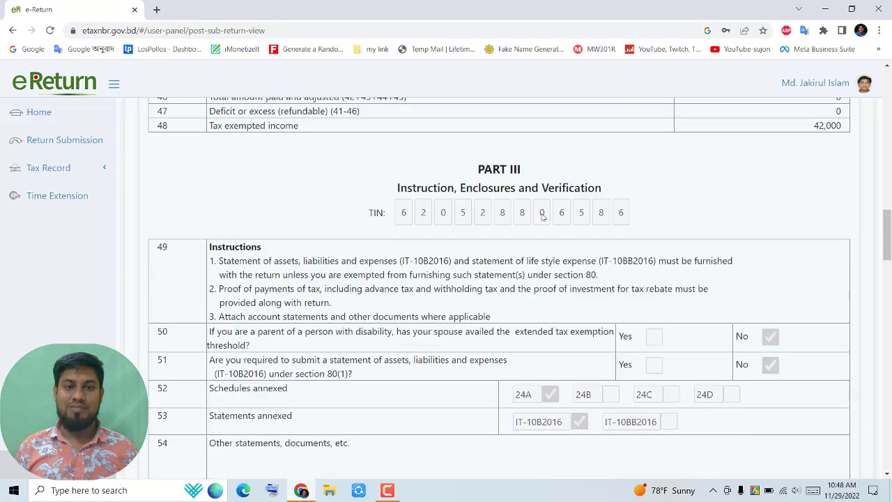
pyautogui.scroll(-20, 542, 216)
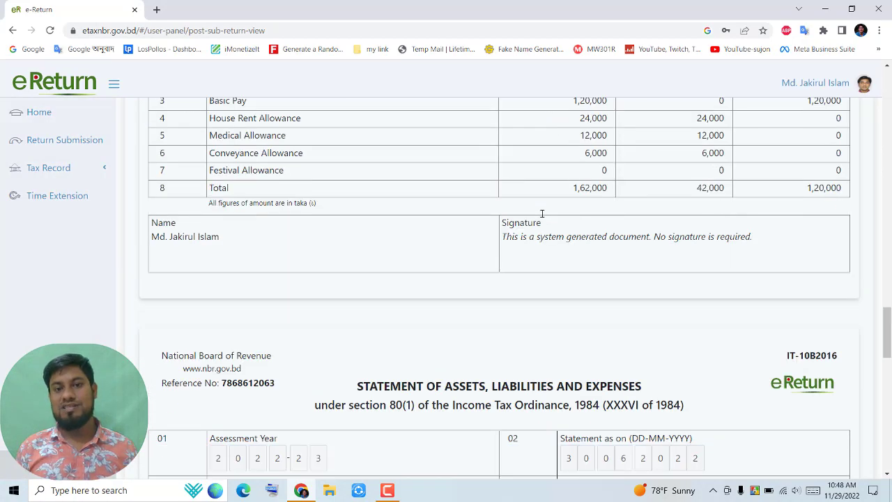
pyautogui.scroll(-20, 542, 214)
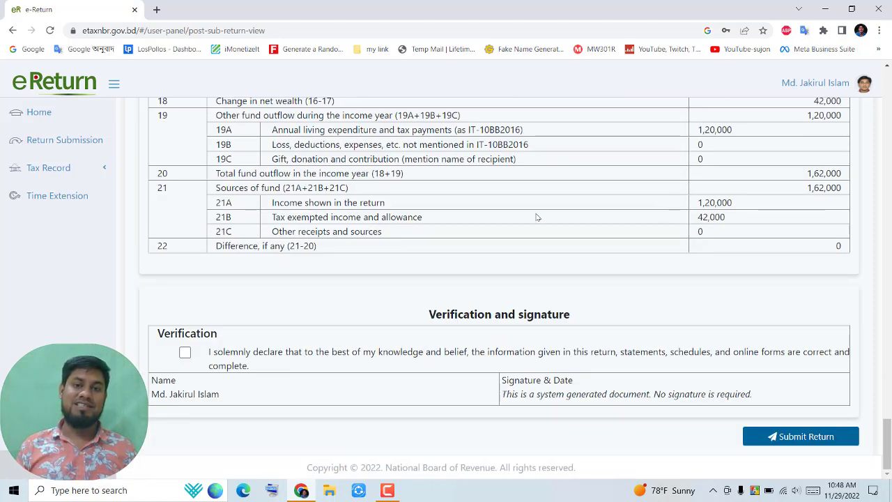
pyautogui.click(185, 352)
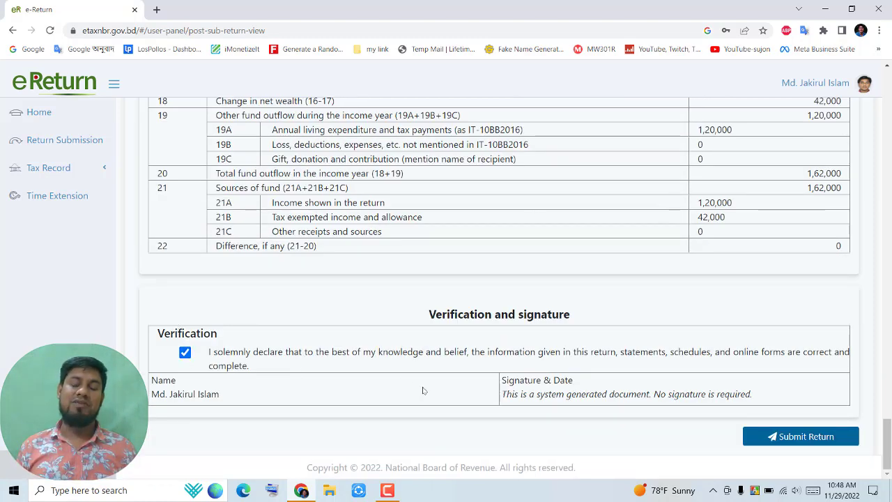
pyautogui.click(796, 438)
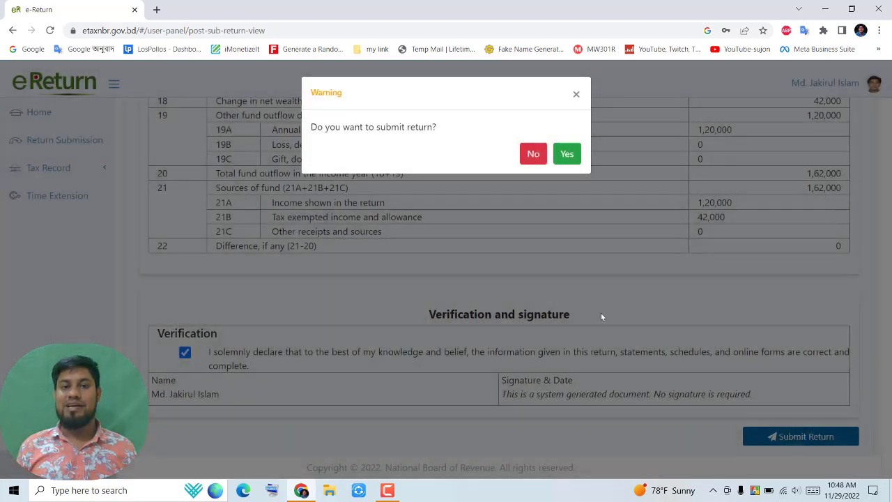
# Confirm submission with Yes and review the 2022-2023 Acknowledgement Receipt.
pyautogui.click(567, 154)
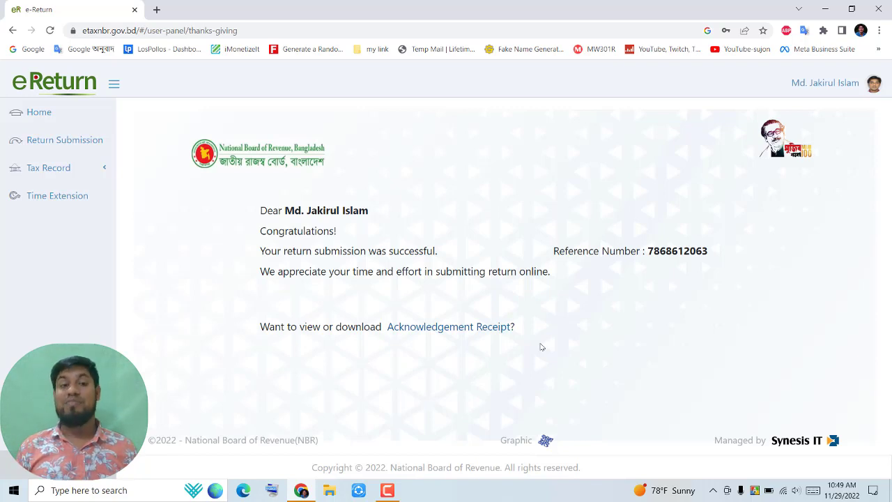
pyautogui.click(484, 326)
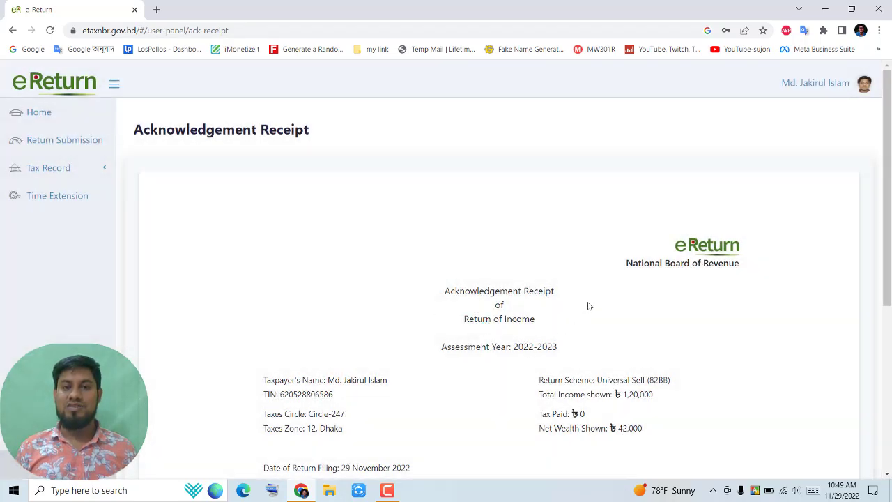
pyautogui.scroll(-3, 589, 303)
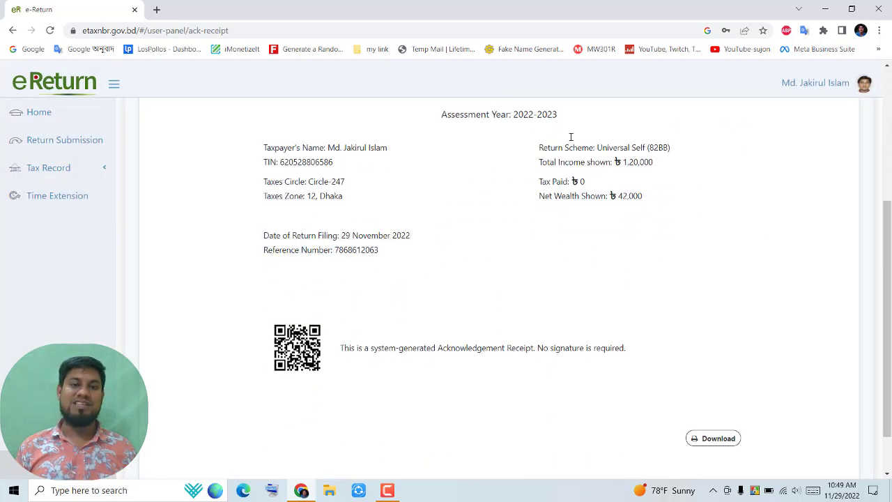
pyautogui.scroll(-1, 465, 261)
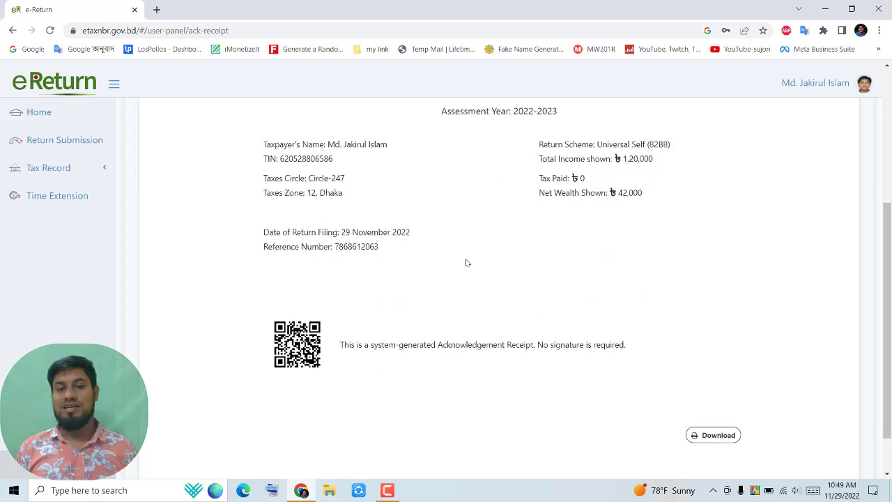
pyautogui.scroll(3, 457, 263)
pyautogui.scroll(-2, 457, 264)
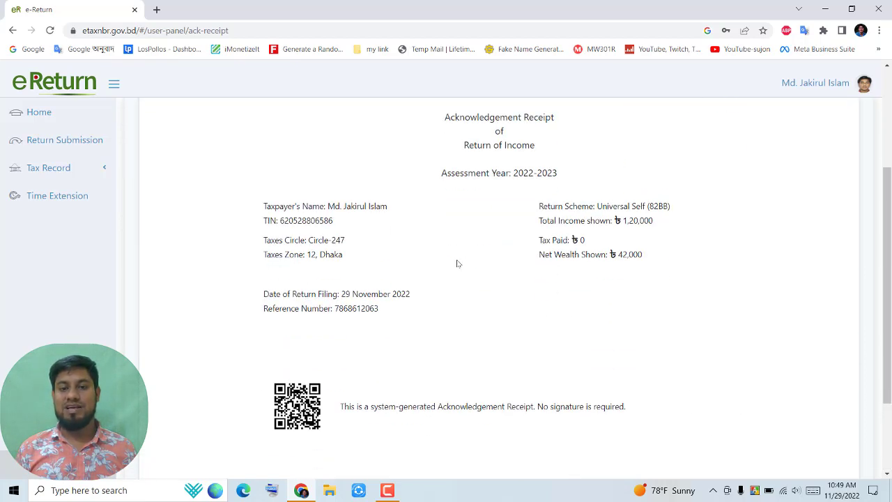
pyautogui.scroll(-2, 604, 364)
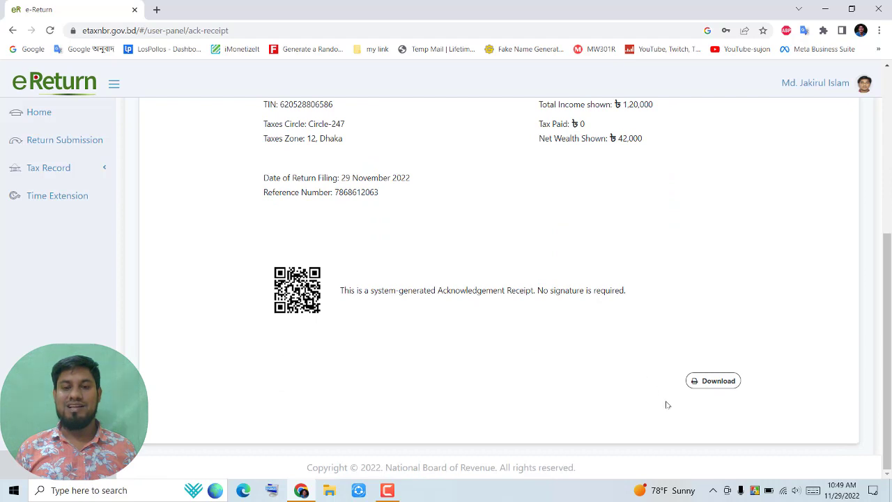
# Save the acknowledgement receipt as a PDF on the Desktop, then open the TIN Certificate.
pyautogui.click(711, 384)
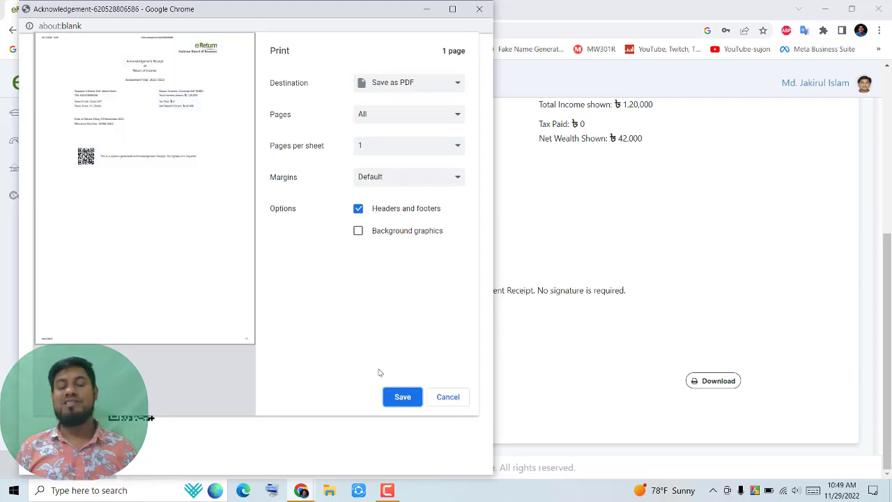
pyautogui.click(403, 398)
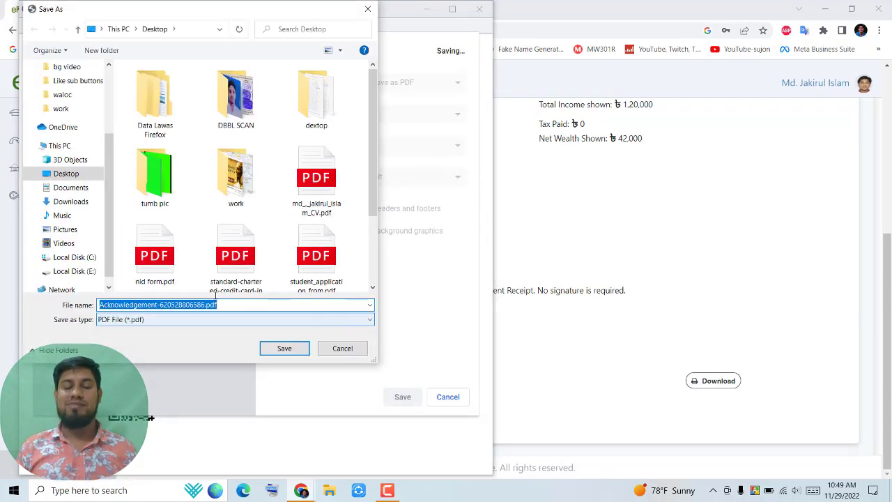
pyautogui.click(78, 175)
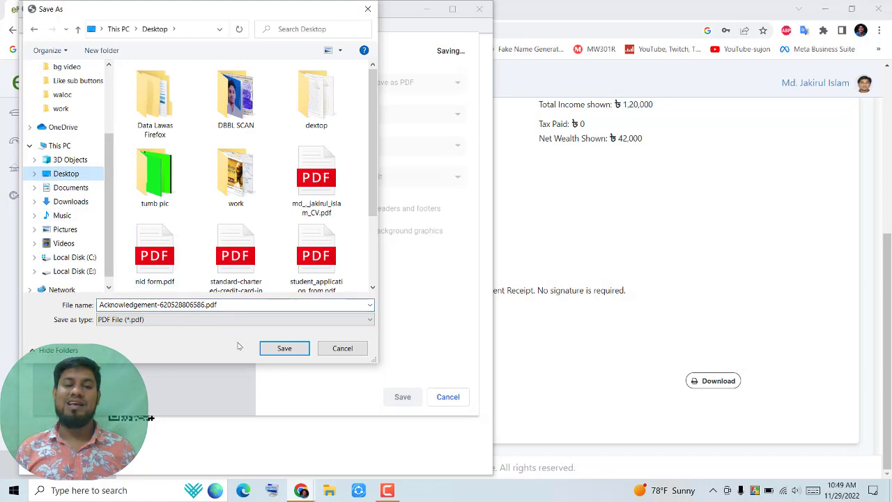
pyautogui.click(284, 348)
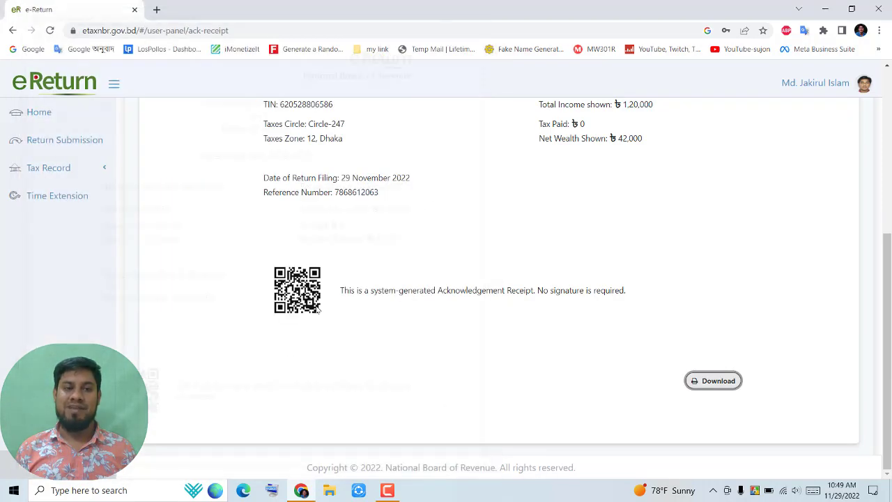
pyautogui.click(56, 167)
pyautogui.click(73, 198)
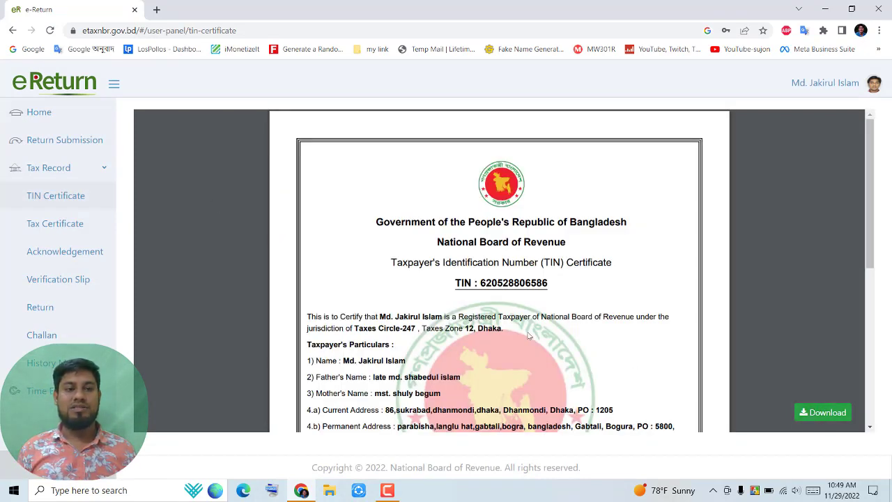
# Save the Income Tax Certificate as a PDF on the Desktop, then open the Verification Slip.
pyautogui.click(60, 233)
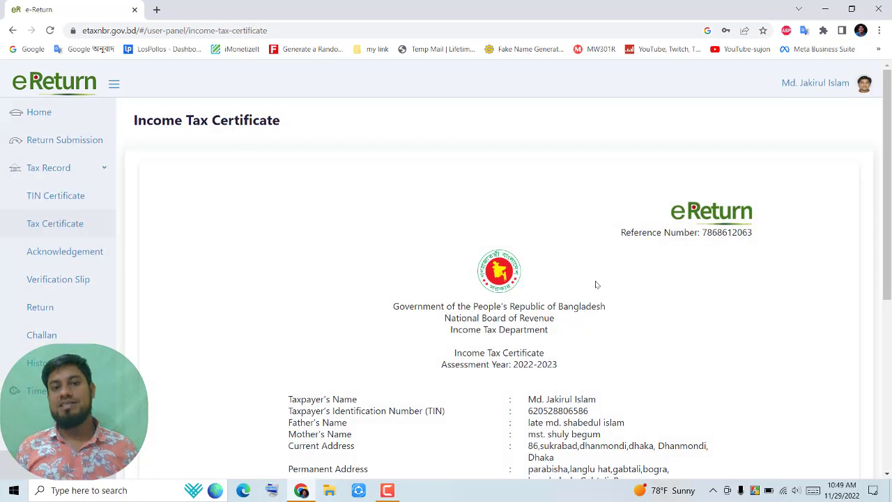
pyautogui.scroll(-5, 585, 264)
pyautogui.scroll(3, 412, 204)
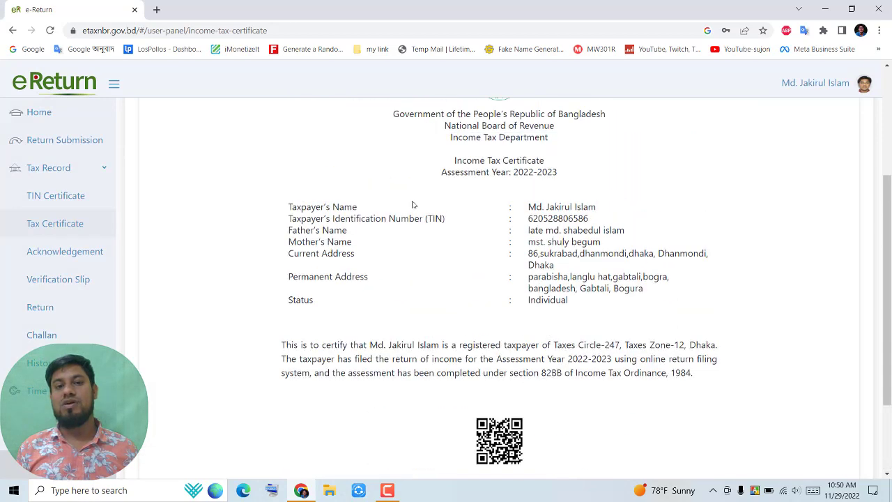
pyautogui.scroll(-4, 547, 317)
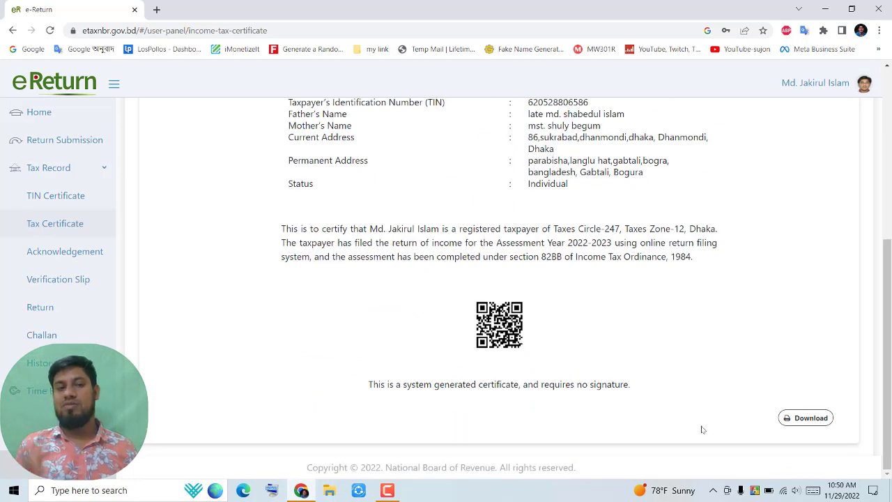
pyautogui.click(806, 418)
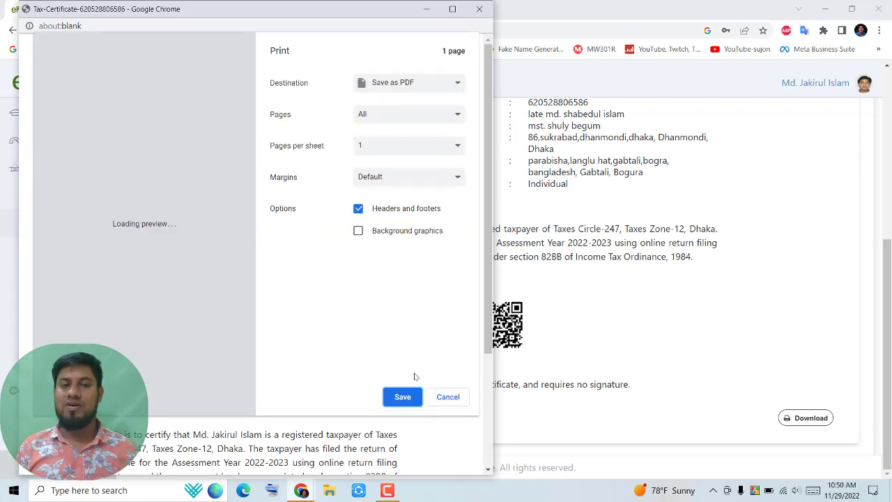
pyautogui.click(405, 396)
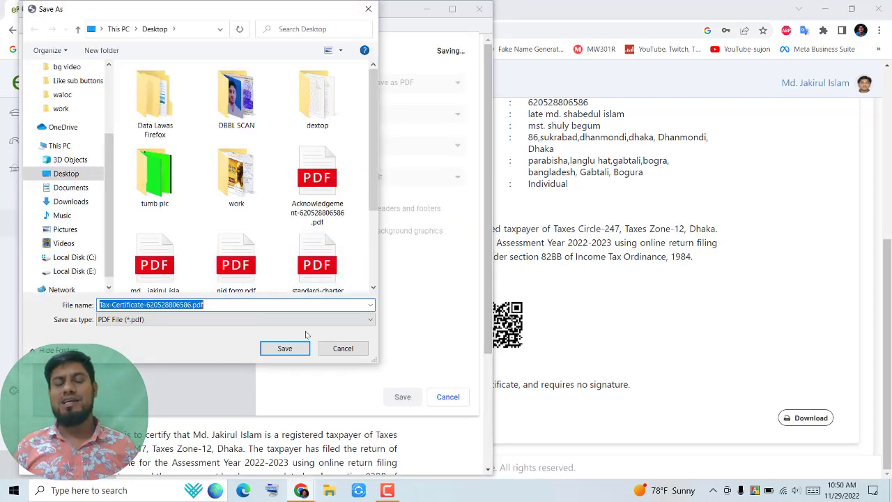
pyautogui.click(286, 348)
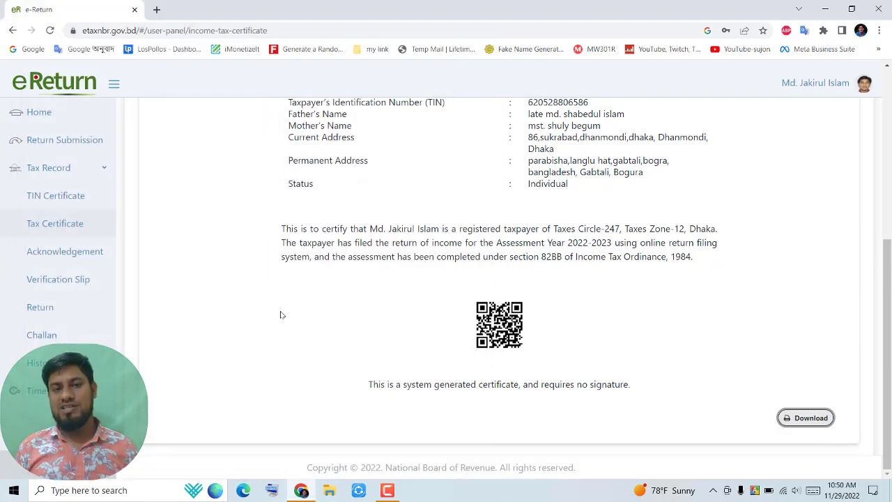
pyautogui.click(78, 280)
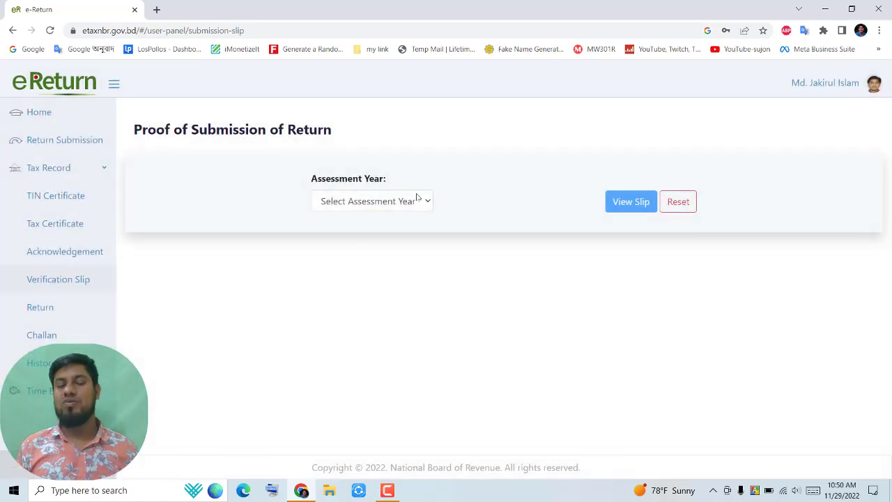
# Show the proof of submission slip for assessment year 2022-2023.
pyautogui.click(414, 198)
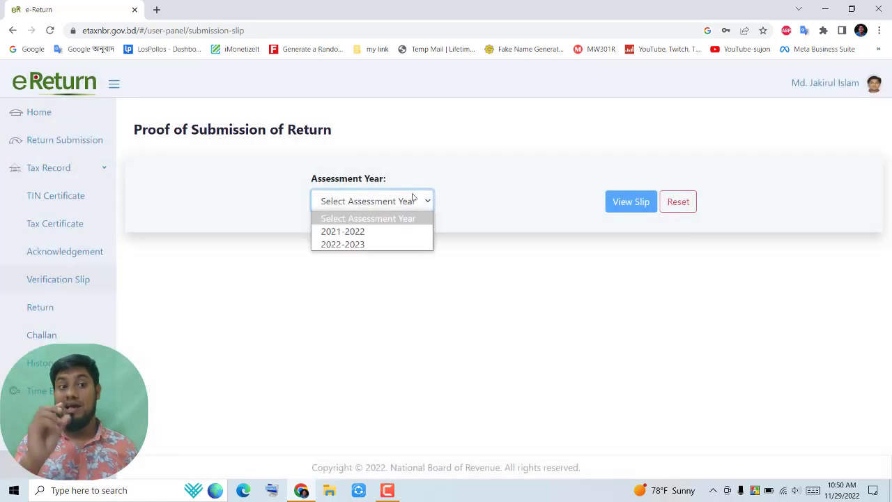
pyautogui.click(356, 245)
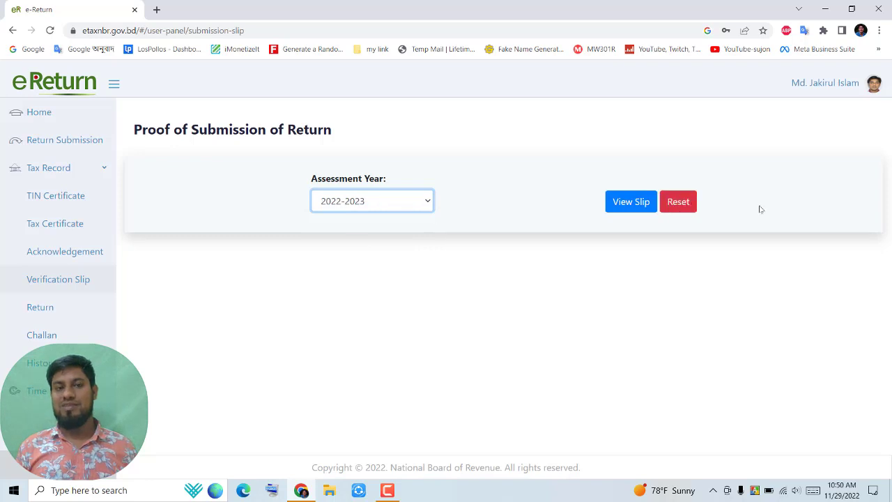
pyautogui.click(637, 203)
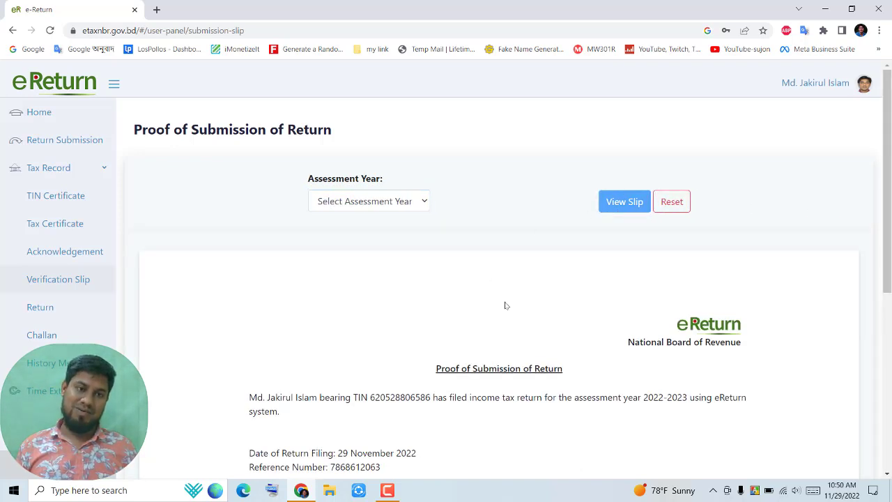
# Download the 2022-2023 submission slip and save it as a PDF.
pyautogui.scroll(-3, 596, 282)
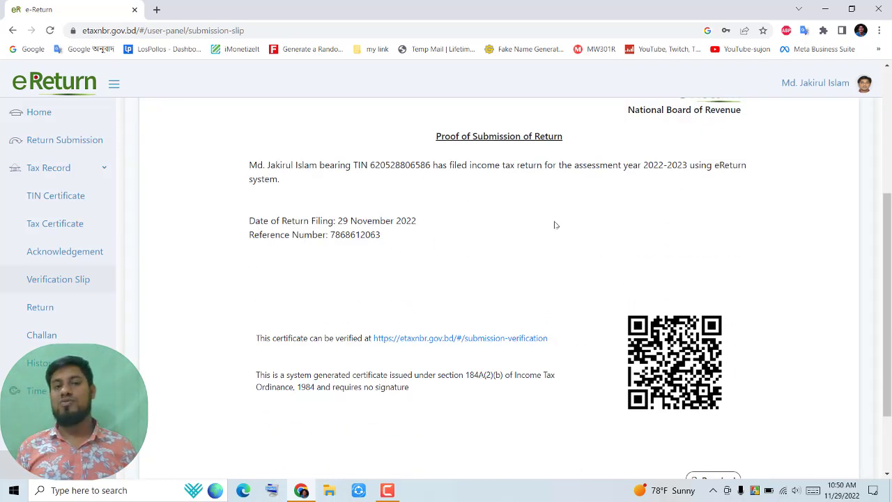
pyautogui.scroll(-2, 710, 345)
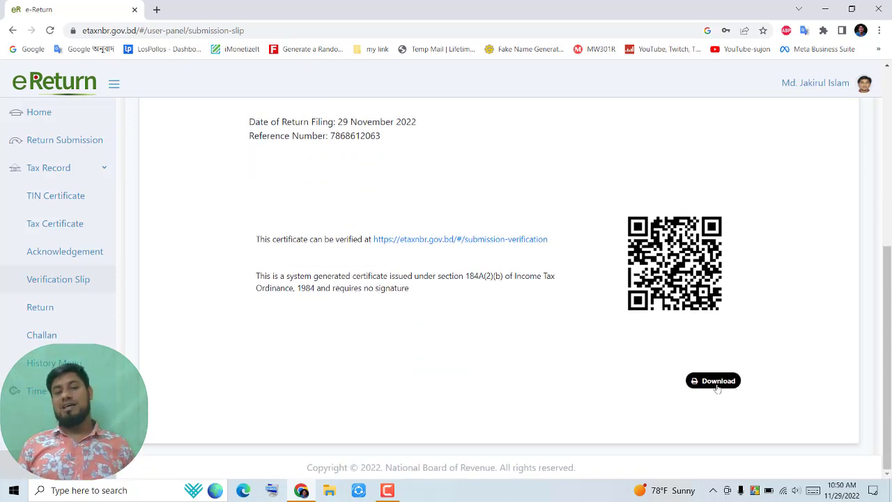
pyautogui.click(717, 388)
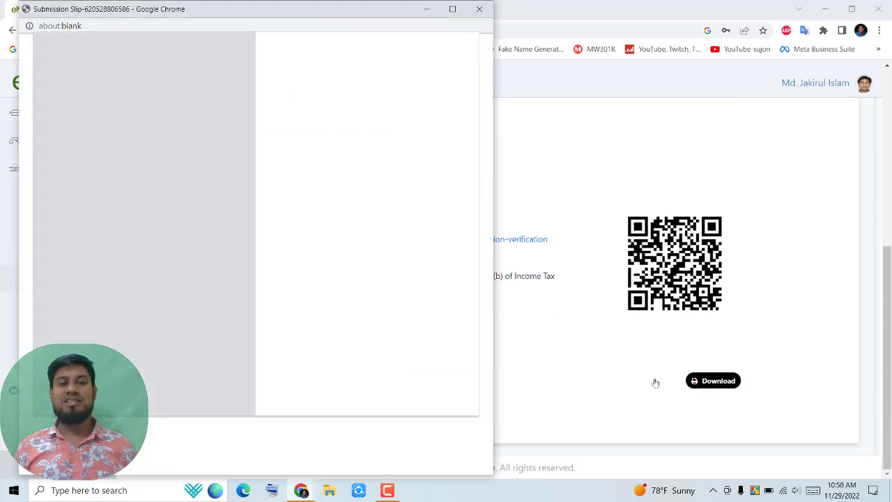
pyautogui.click(399, 401)
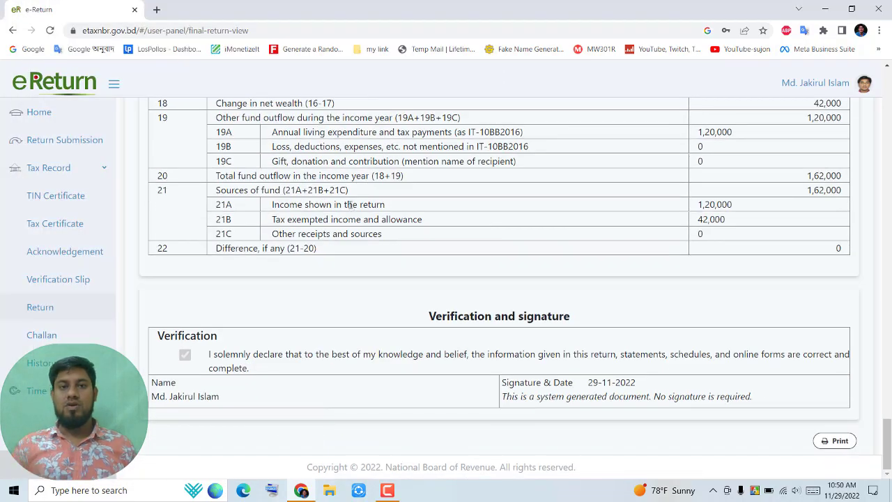
pyautogui.scroll(20, 349, 204)
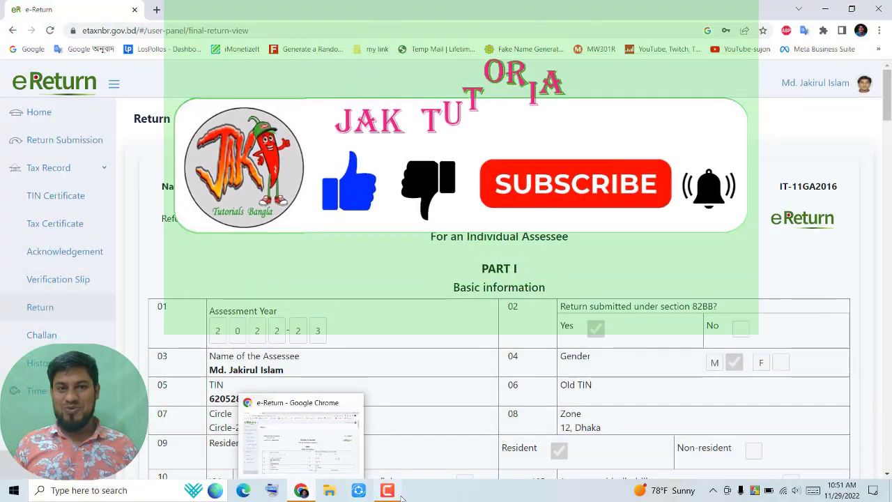
pyautogui.moveTo(388, 491)
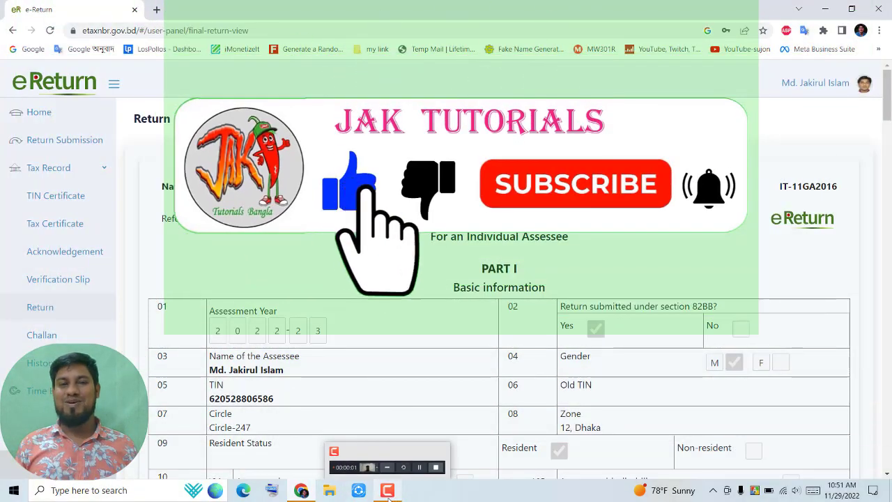